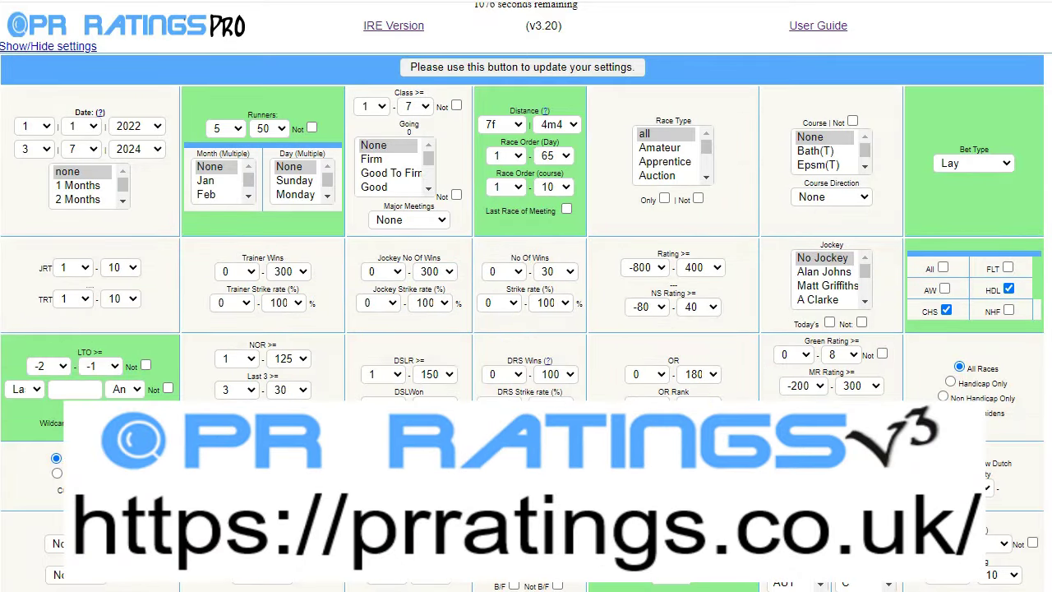
# Examine the filter settings, display columns and save options of the MarksTTS lay system.
pyautogui.scroll(-7, 1023, 263)
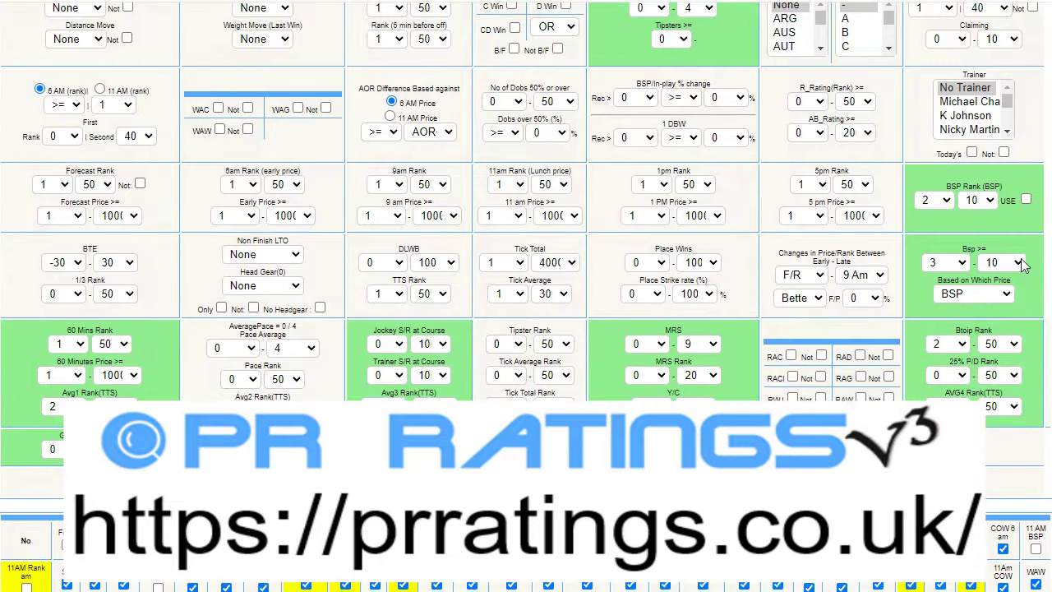
pyautogui.scroll(-2, 1023, 263)
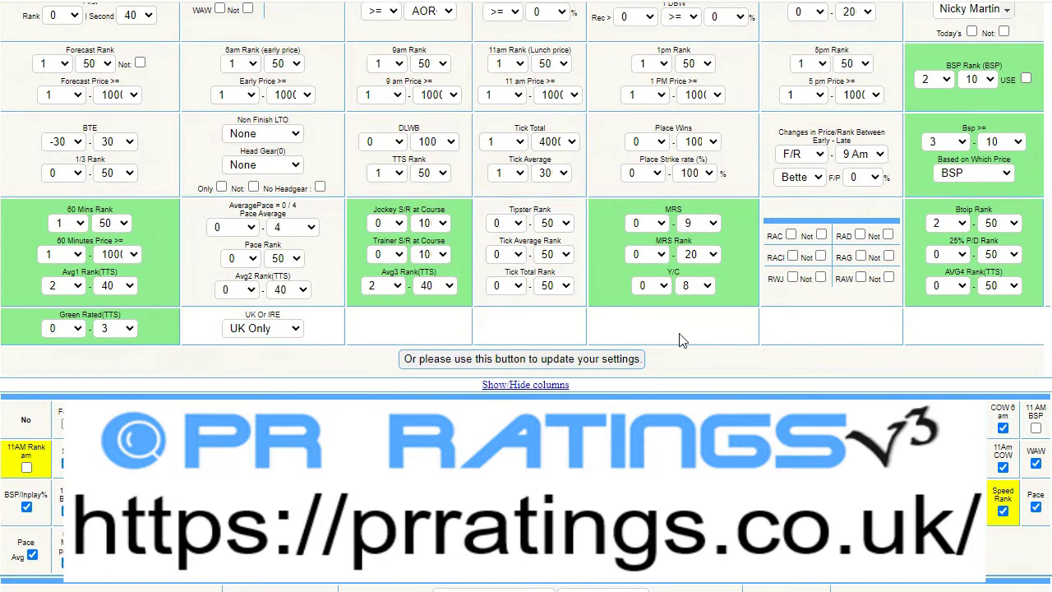
pyautogui.scroll(-3, 739, 370)
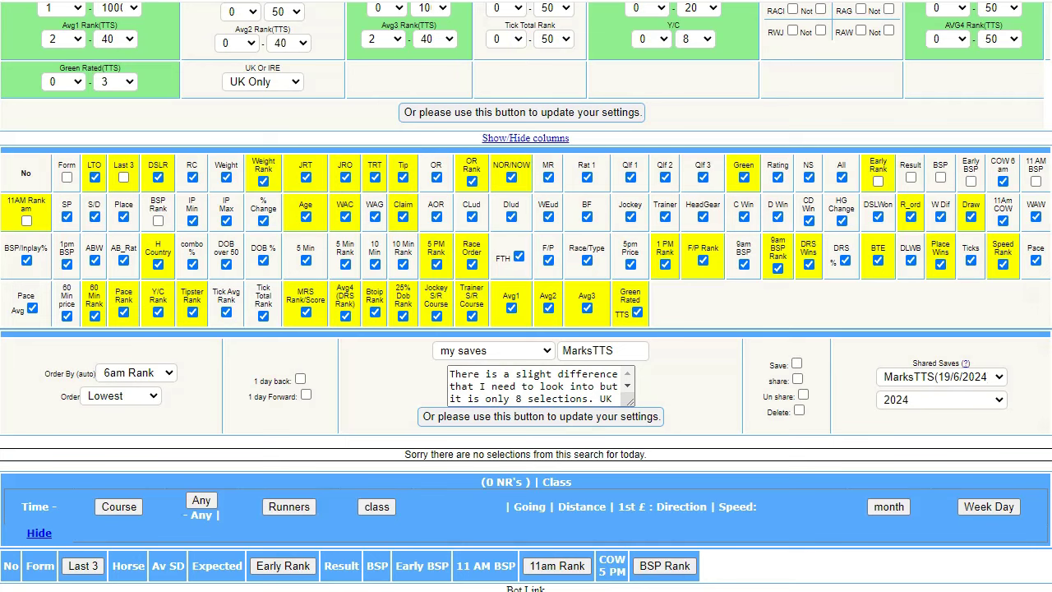
pyautogui.scroll(7, 526, 296)
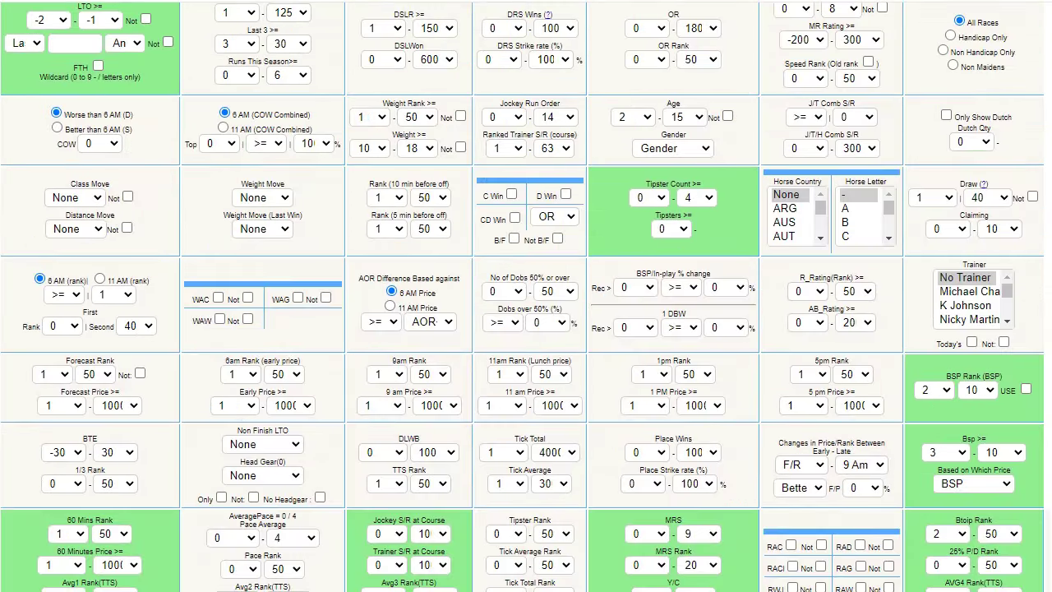
pyautogui.scroll(-1, 526, 296)
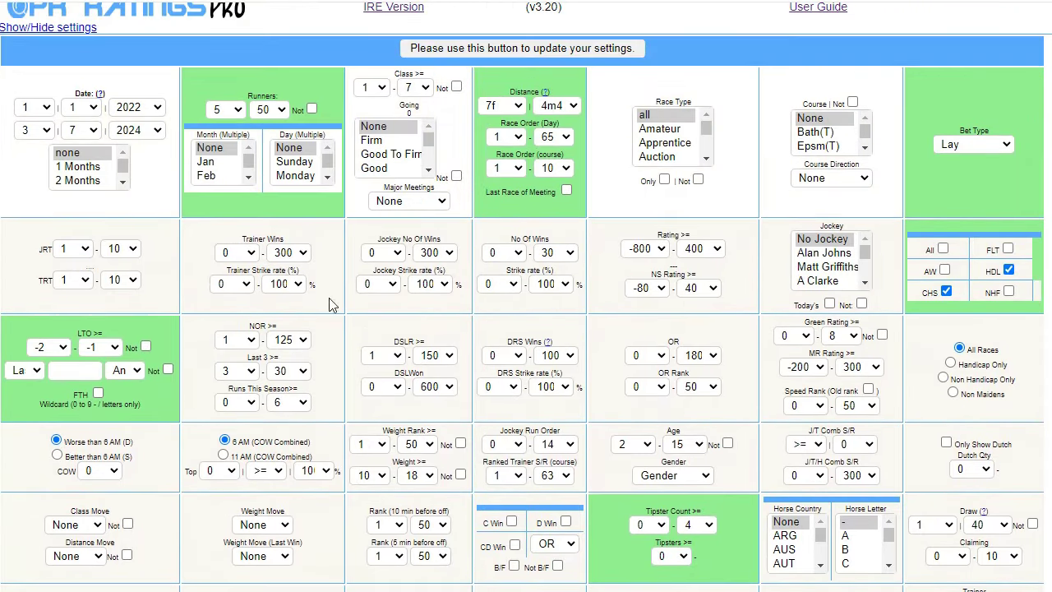
pyautogui.click(150, 107)
pyautogui.click(148, 100)
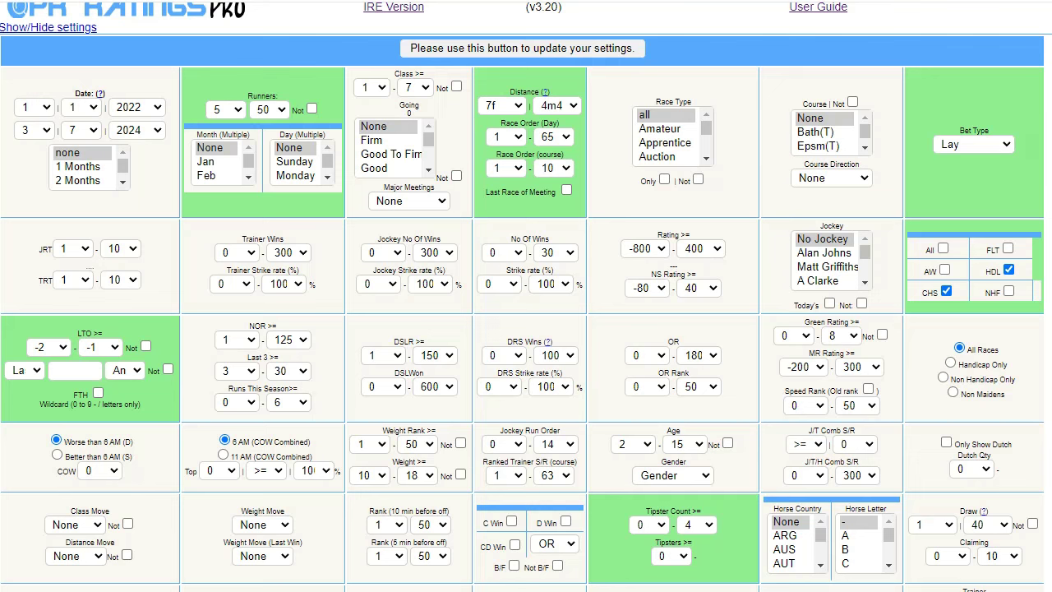
pyautogui.scroll(-5, 526, 296)
pyautogui.scroll(-10, 526, 296)
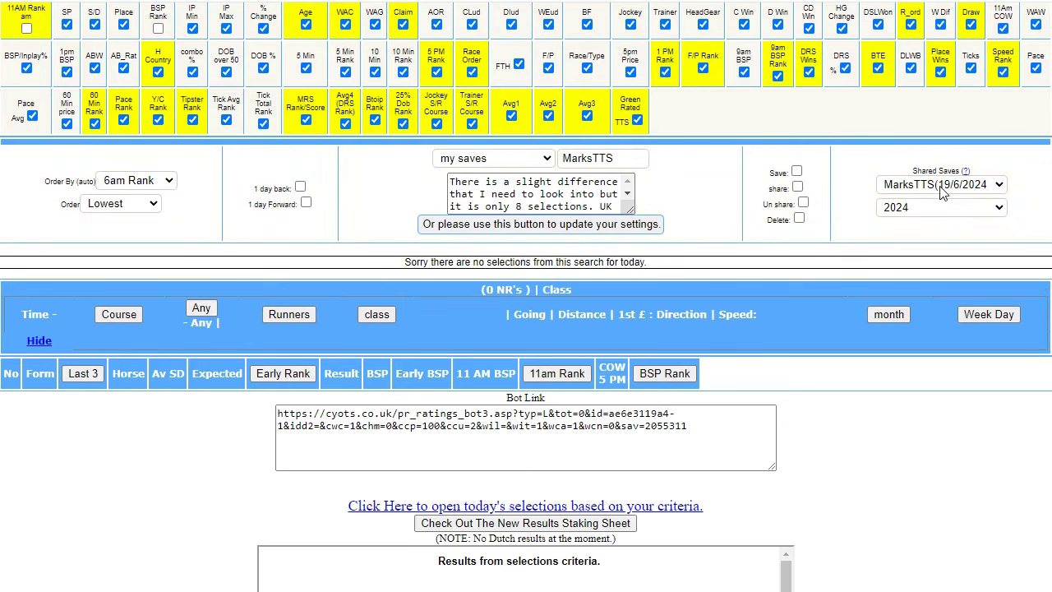
# Select the shared save MarksTTS(19/6/2024) and show its month-by-month results.
pyautogui.click(942, 187)
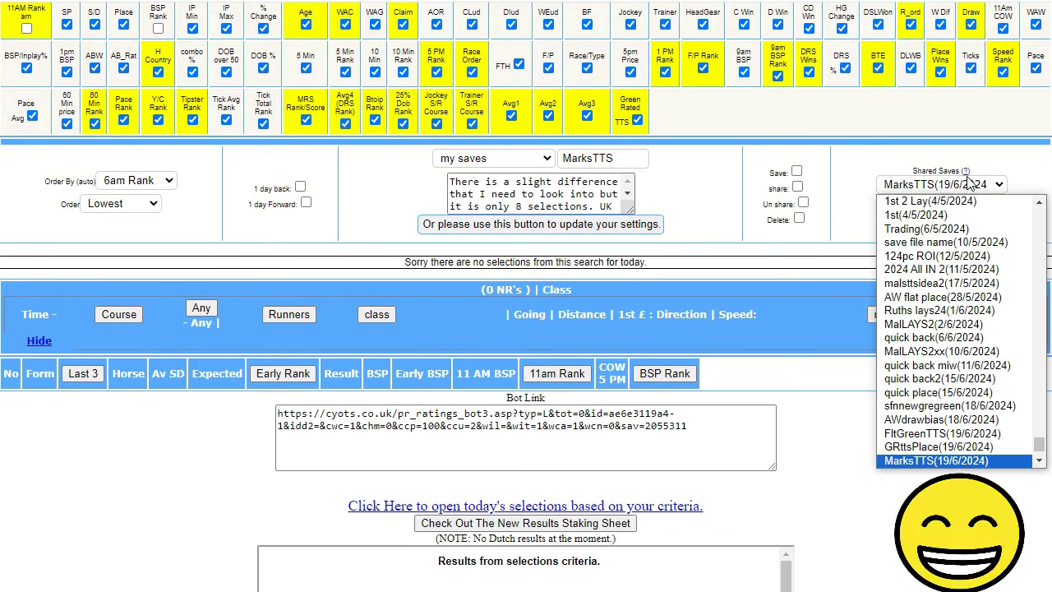
pyautogui.click(937, 460)
pyautogui.scroll(-7, 1040, 460)
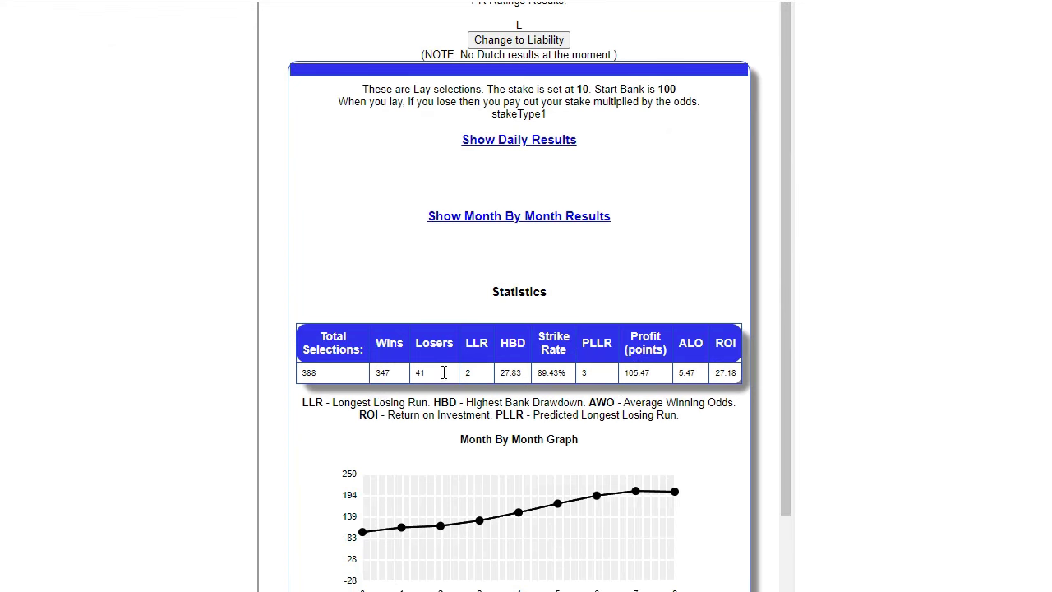
pyautogui.click(534, 216)
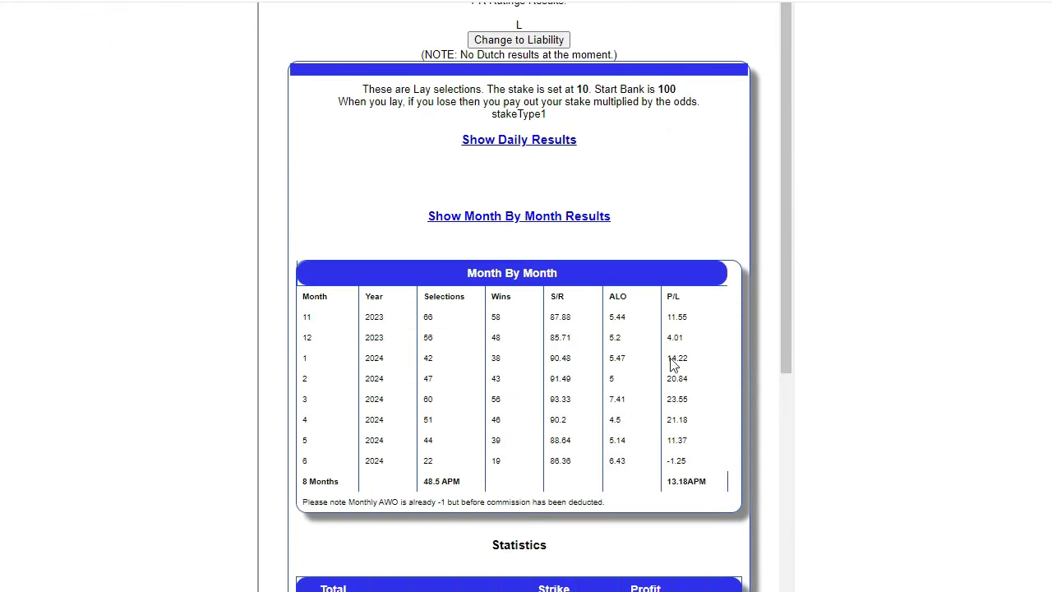
pyautogui.scroll(15, 526, 296)
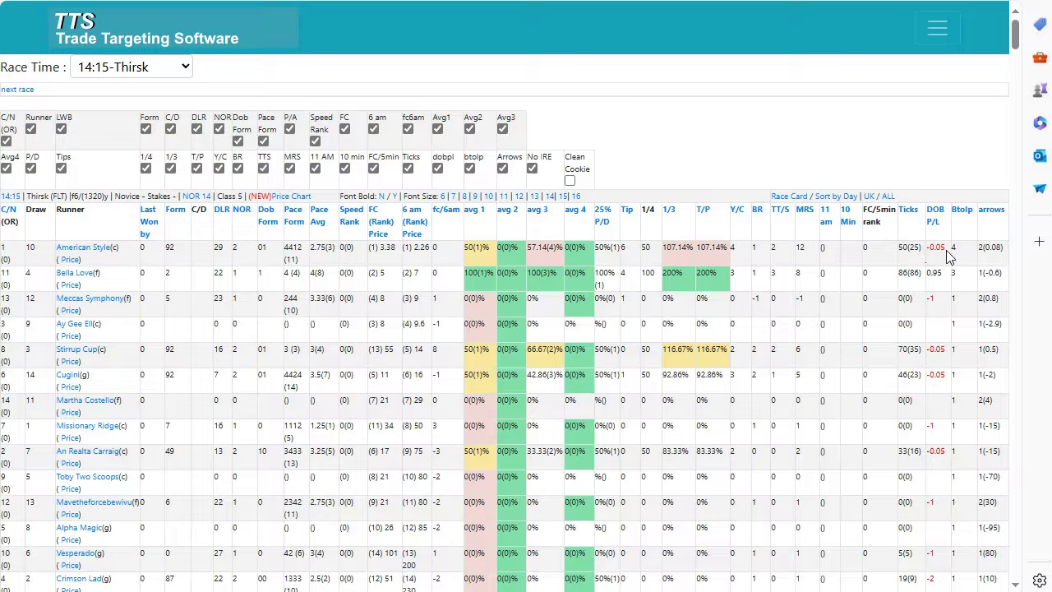
# Switch to the Trade Targeting Software racecards and examine the colour-coded average columns across the races from 14:15 Thirsk onwards.
pyautogui.scroll(-10, 542, 274)
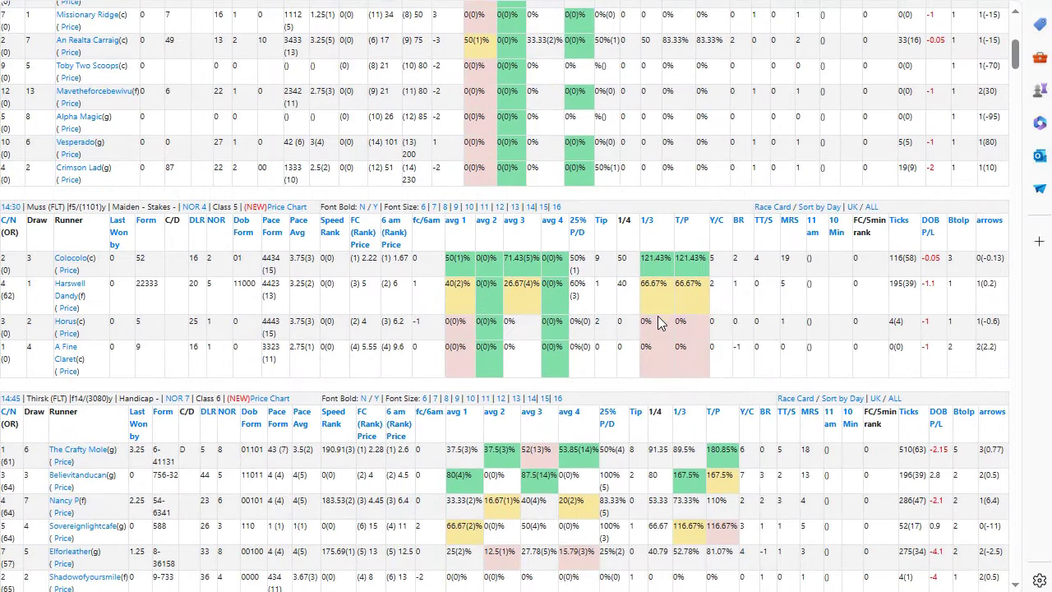
pyautogui.scroll(-2, 541, 298)
pyautogui.scroll(-1, 613, 309)
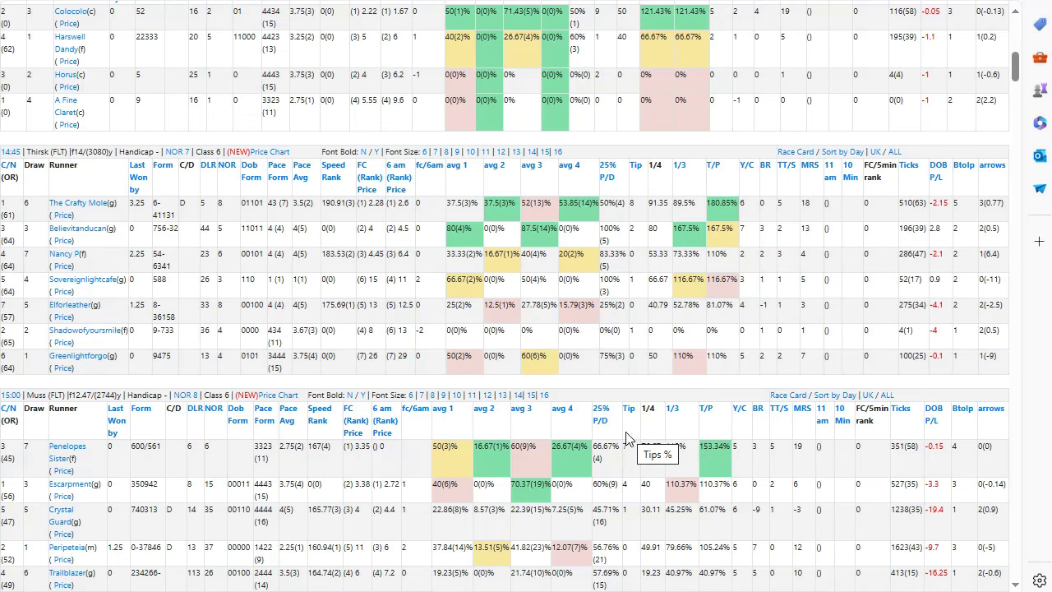
pyautogui.scroll(-1, 625, 436)
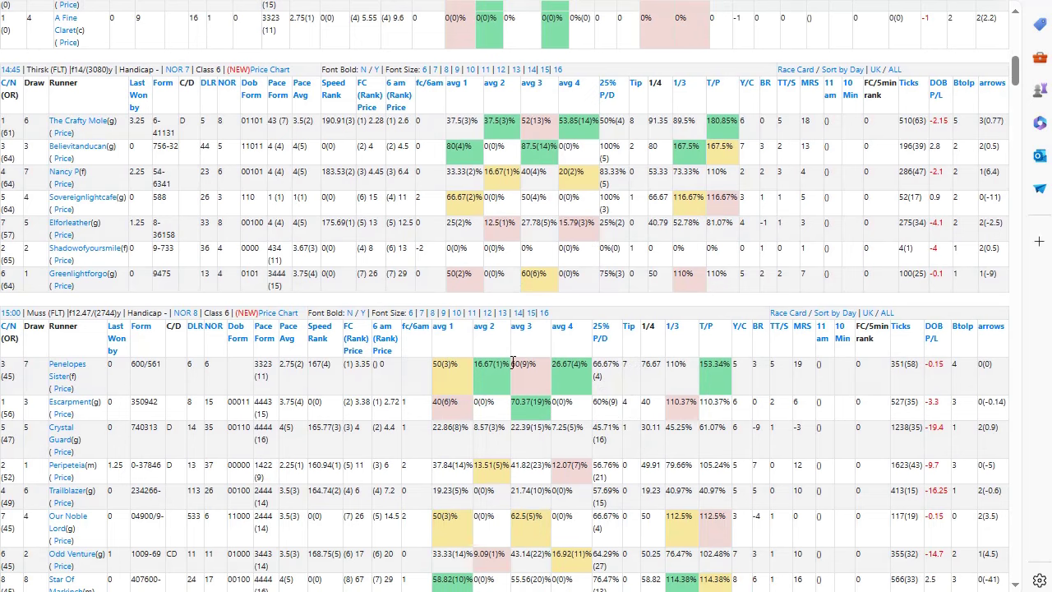
pyautogui.scroll(4, 604, 304)
pyautogui.scroll(4, 600, 304)
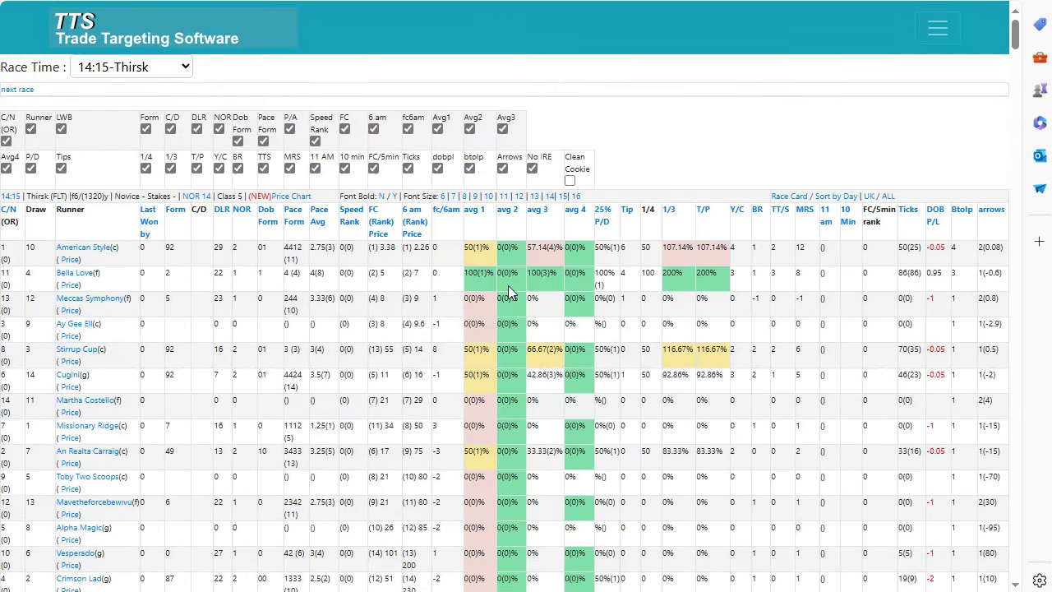
pyautogui.scroll(-1, 511, 293)
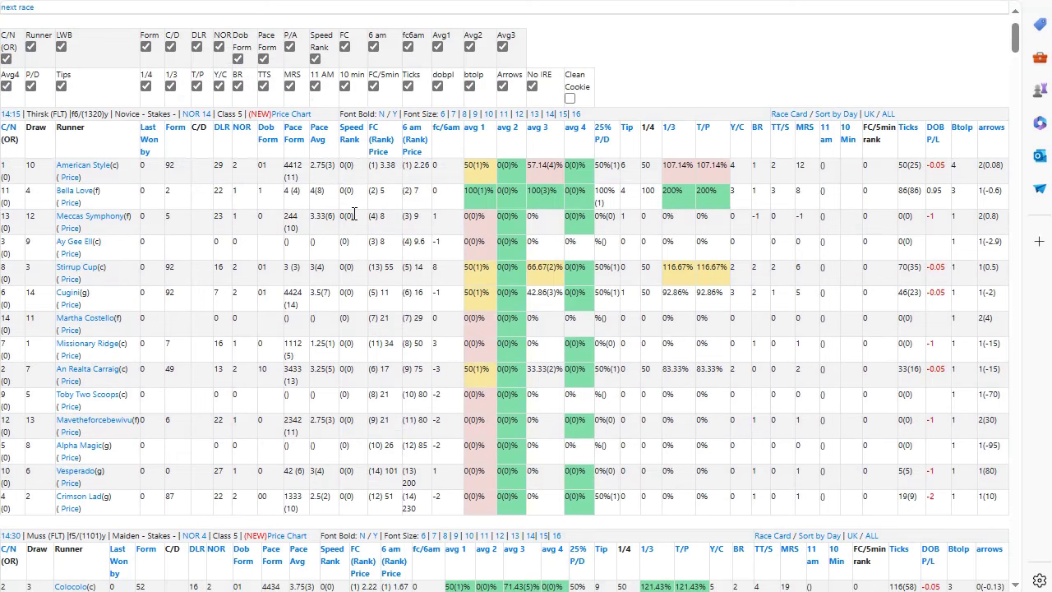
pyautogui.scroll(-8, 488, 216)
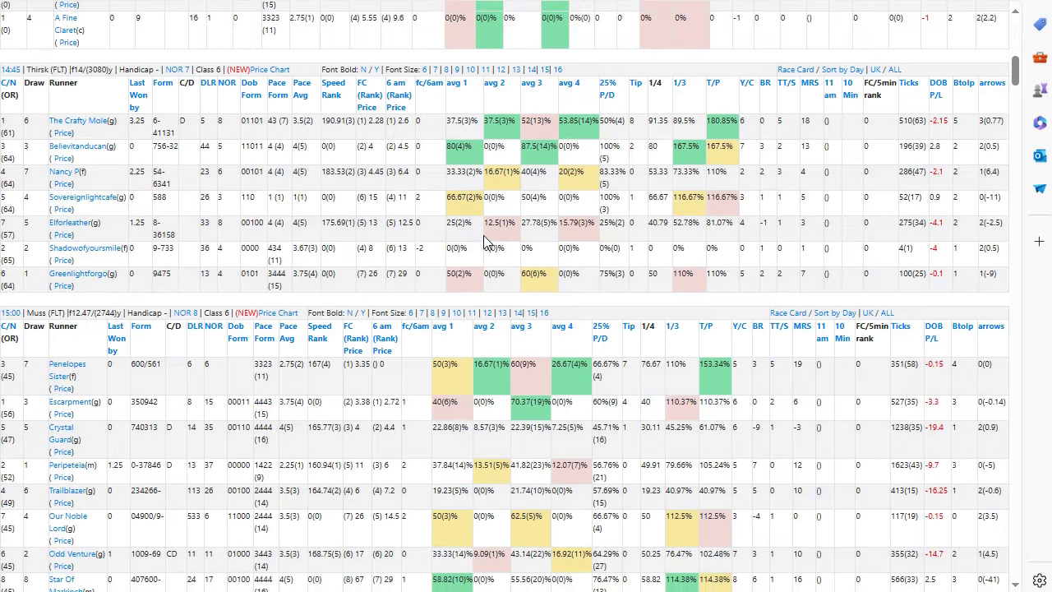
pyautogui.scroll(-2, 485, 242)
pyautogui.scroll(-4, 498, 256)
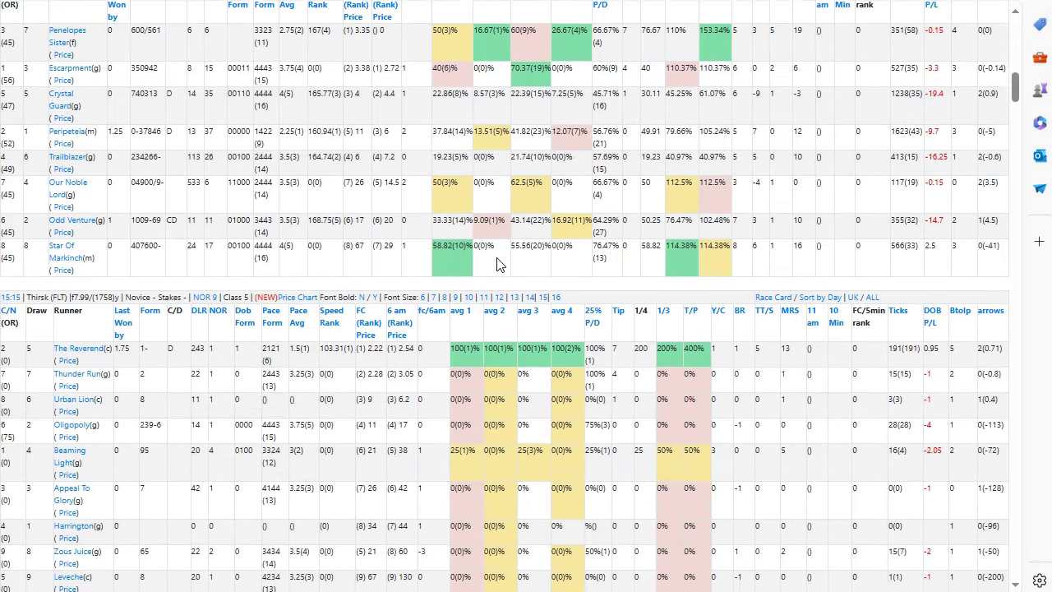
pyautogui.scroll(-3, 652, 261)
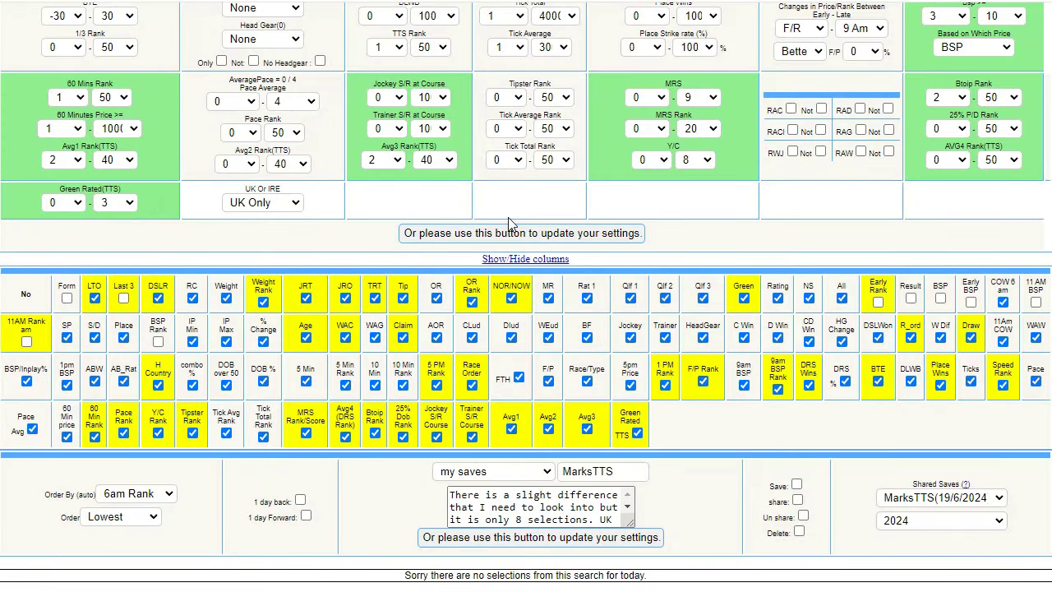
# Switch back to PR Ratings and review the MarksTTS system's monthly results and highlighted filter settings.
pyautogui.scroll(-5, 515, 221)
pyautogui.scroll(-5, 515, 221)
pyautogui.scroll(-1, 516, 222)
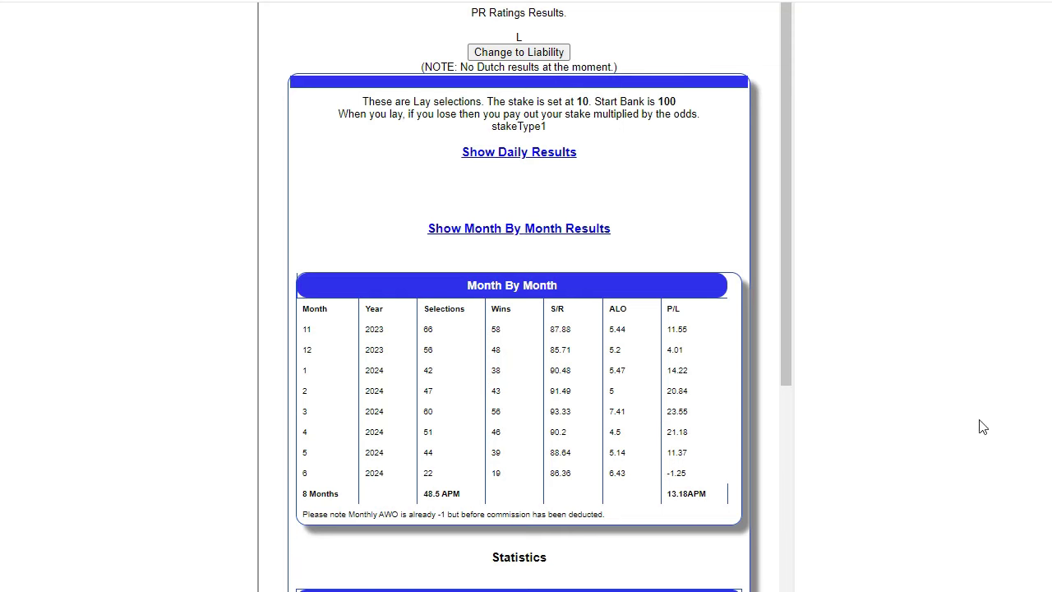
pyautogui.scroll(10, 981, 305)
pyautogui.scroll(2, 1035, 222)
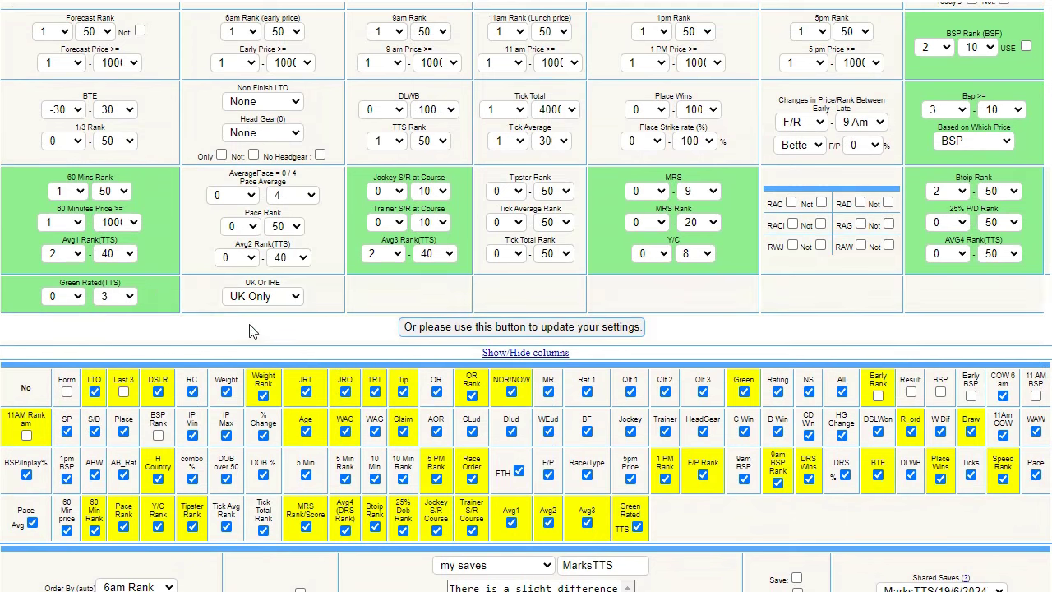
pyautogui.scroll(1, 411, 326)
pyautogui.scroll(10, 411, 326)
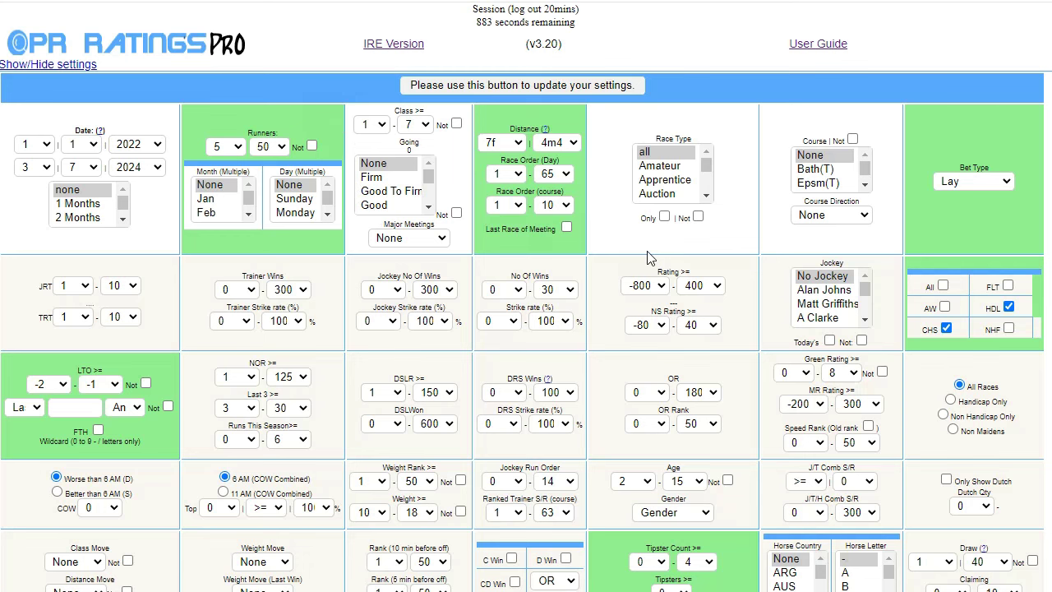
# Open the IRE version of the ratings page and look over its filter settings.
pyautogui.click(386, 45)
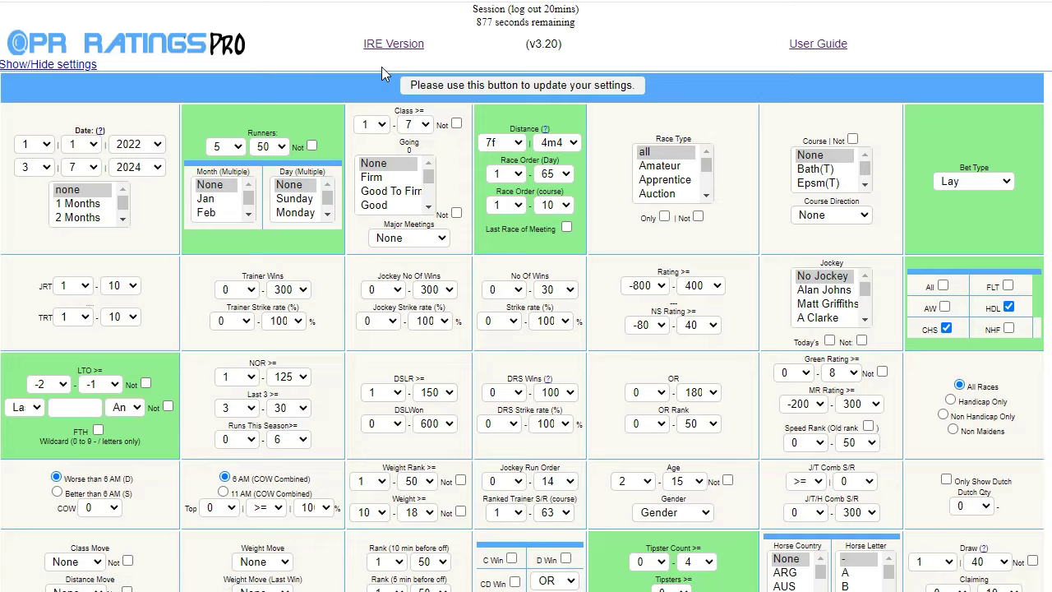
pyautogui.scroll(-2, 604, 189)
pyautogui.scroll(-3, 602, 186)
pyautogui.scroll(2, 602, 187)
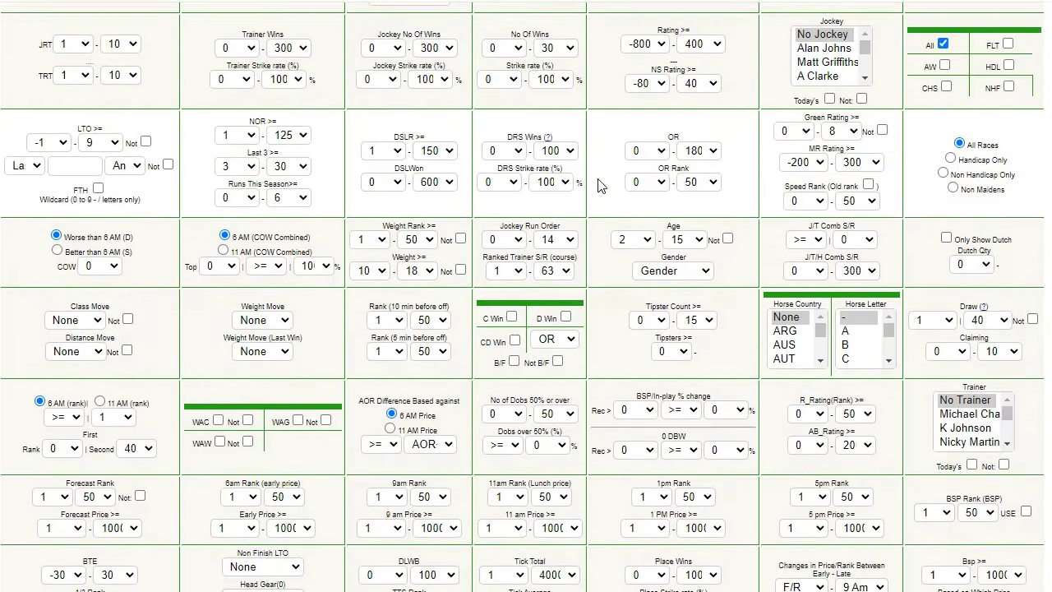
pyautogui.scroll(3, 600, 186)
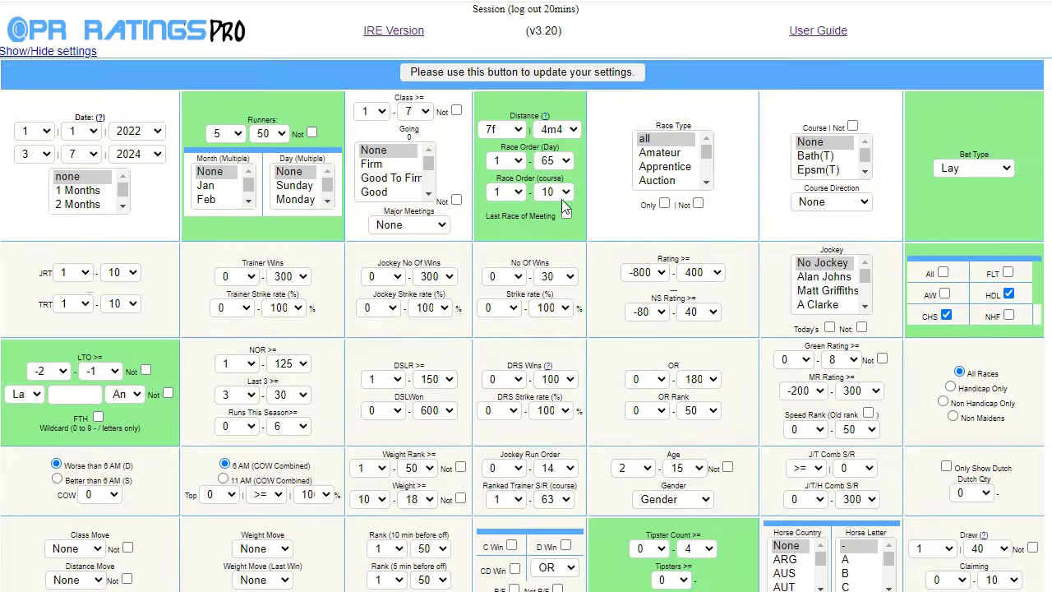
# Set the UK Or IRE filter of the MarksTTS system to UK & IRE and update the settings.
pyautogui.scroll(-1, 552, 292)
pyautogui.scroll(-10, 552, 292)
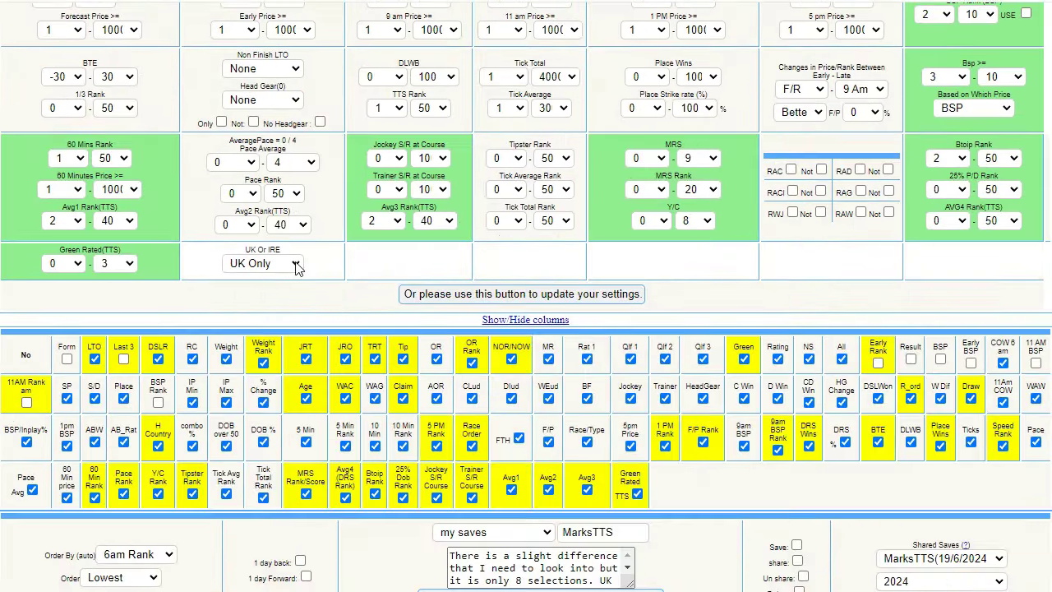
pyautogui.click(292, 264)
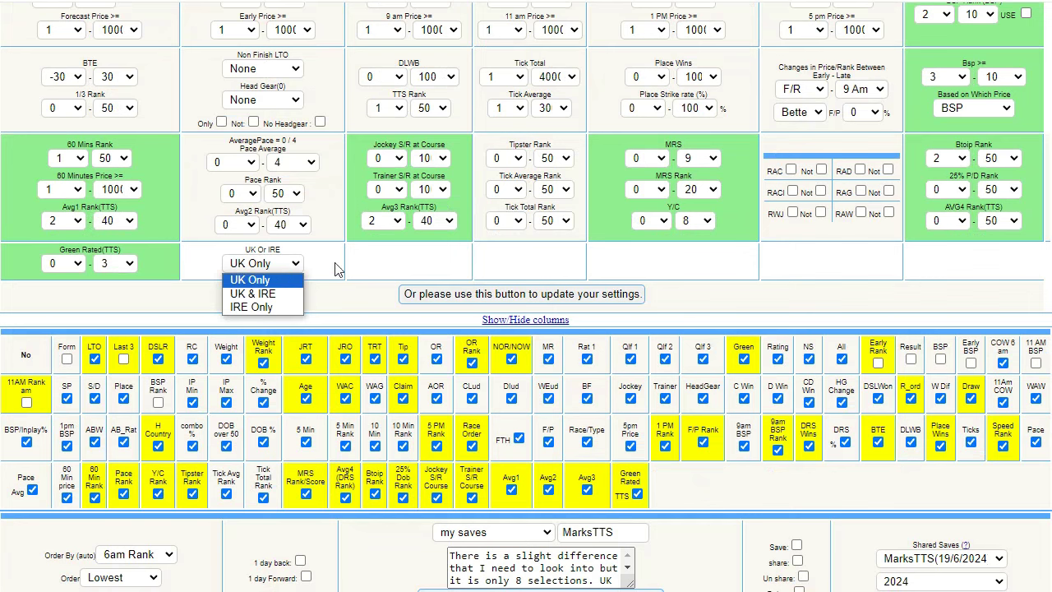
pyautogui.click(342, 265)
pyautogui.click(293, 265)
pyautogui.click(280, 293)
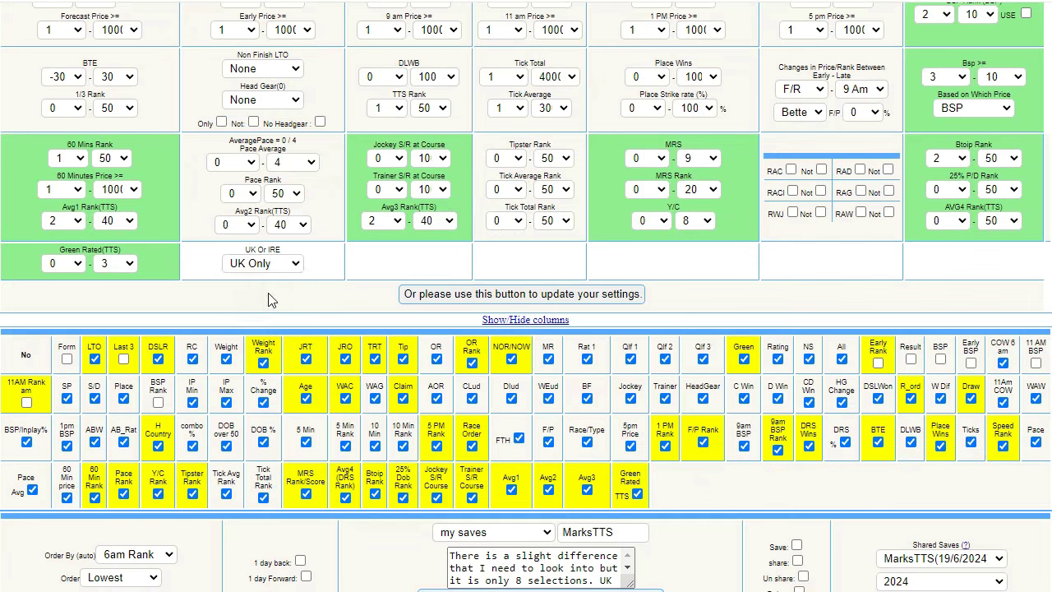
pyautogui.click(521, 294)
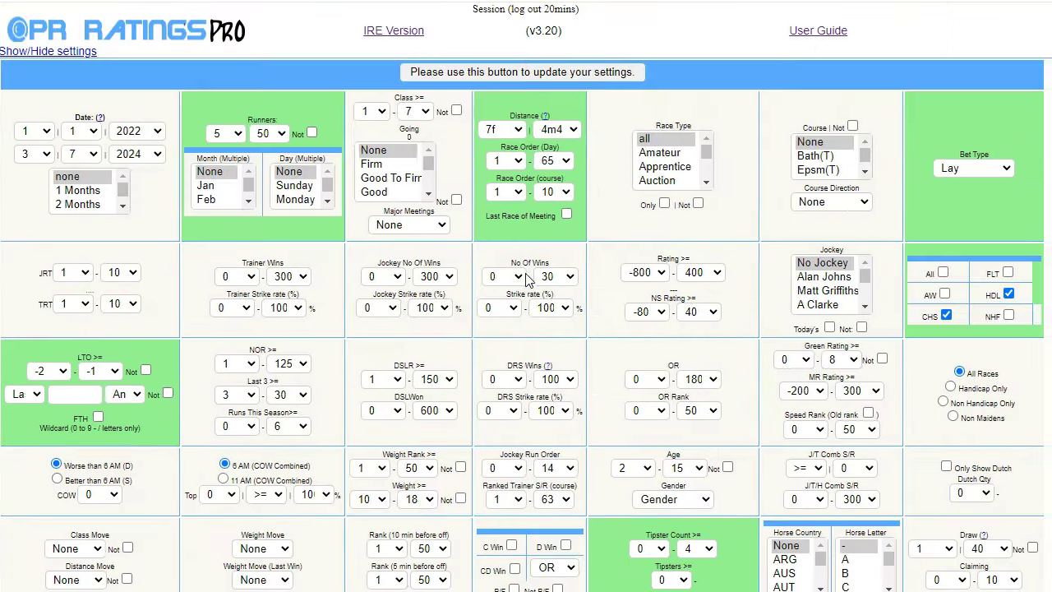
# Show the month-by-month results for the combined UK & IRE selections.
pyautogui.scroll(-10, 425, 271)
pyautogui.scroll(-4, 423, 288)
pyautogui.scroll(-5, 416, 335)
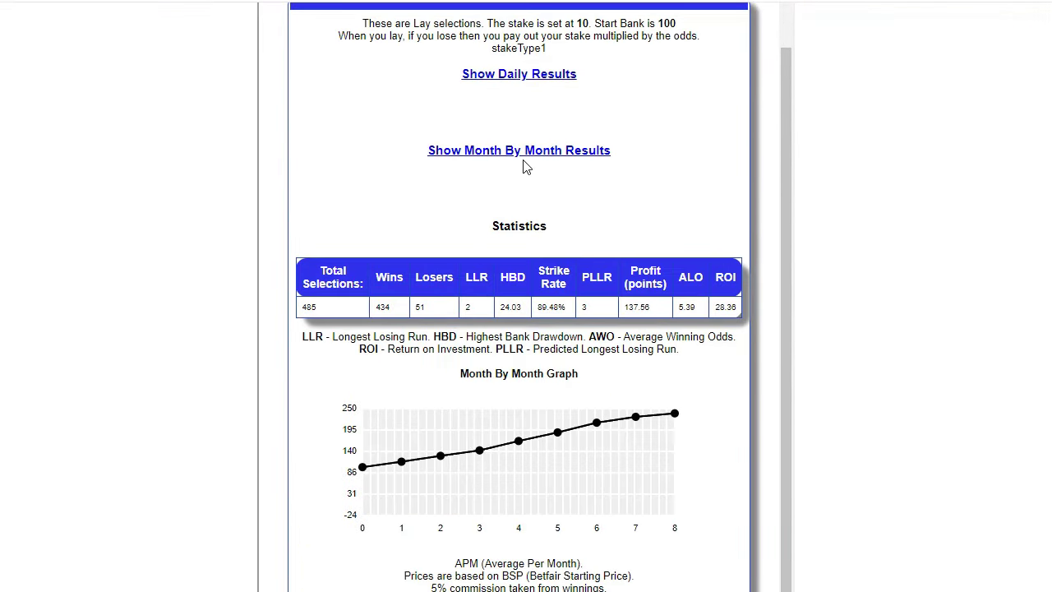
pyautogui.click(523, 154)
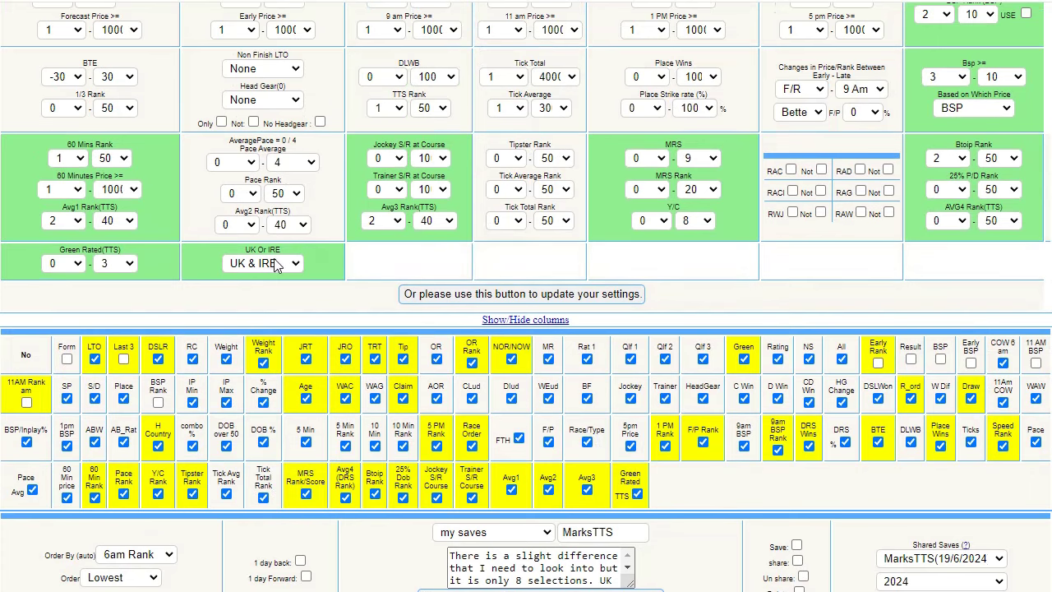
# Set the UK Or IRE filter of the MarksTTS system to IRE Only and update the settings.
pyautogui.click(276, 264)
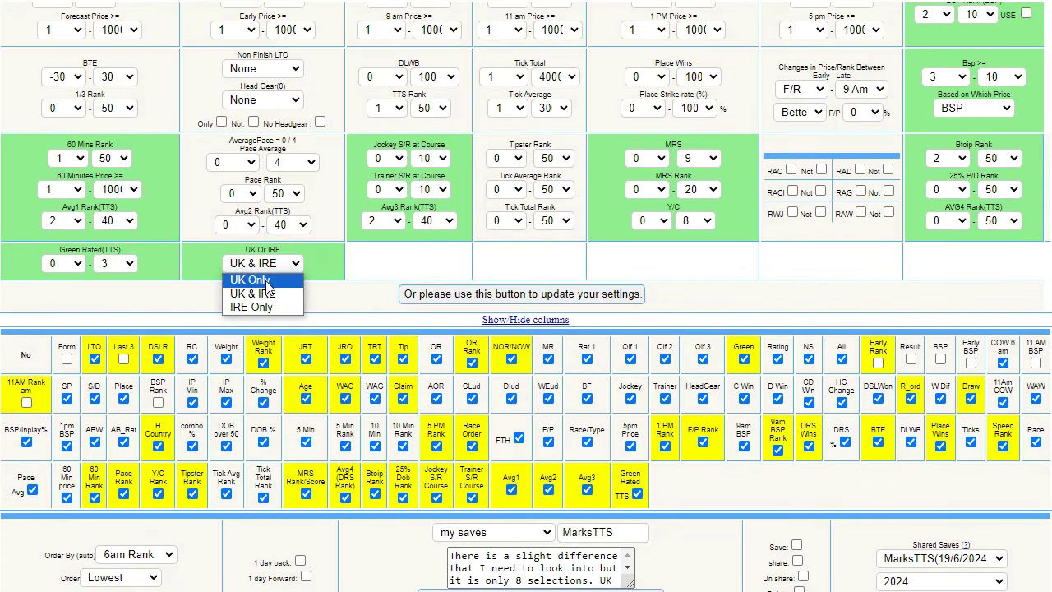
pyautogui.click(271, 307)
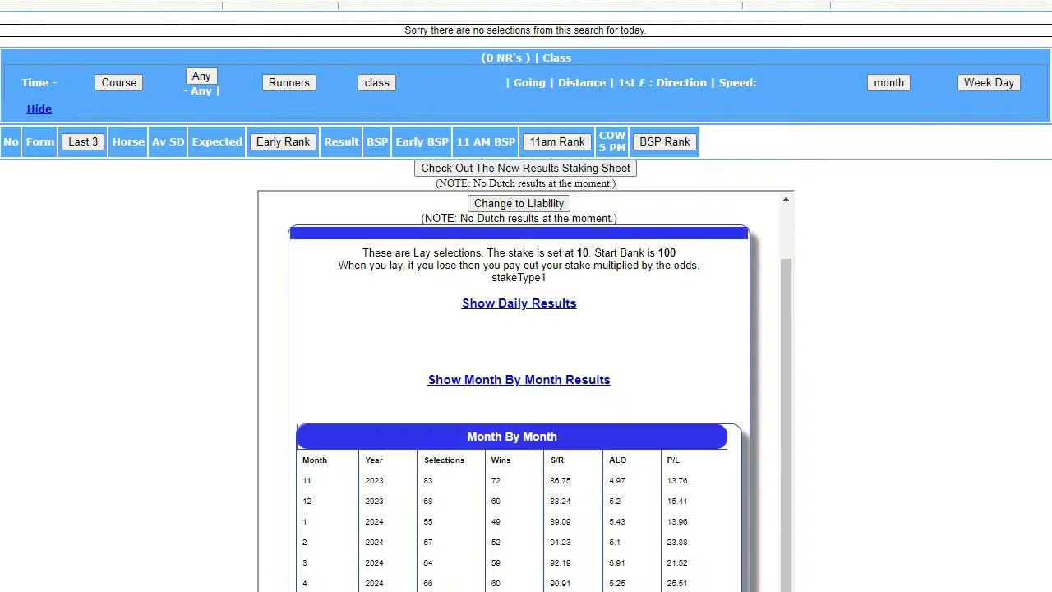
pyautogui.scroll(-3, 1045, 464)
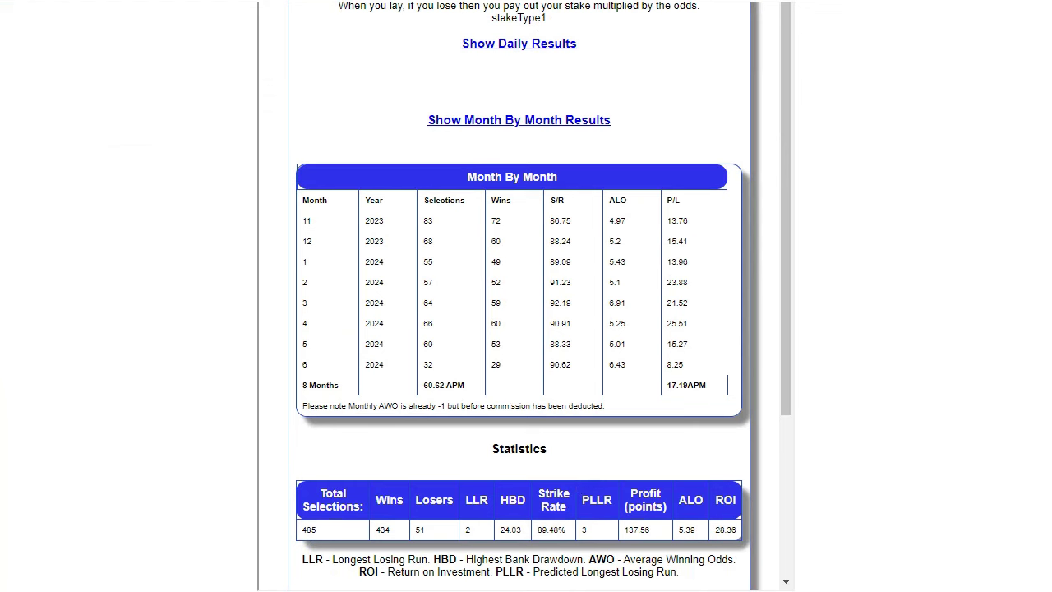
pyautogui.scroll(3, 527, 297)
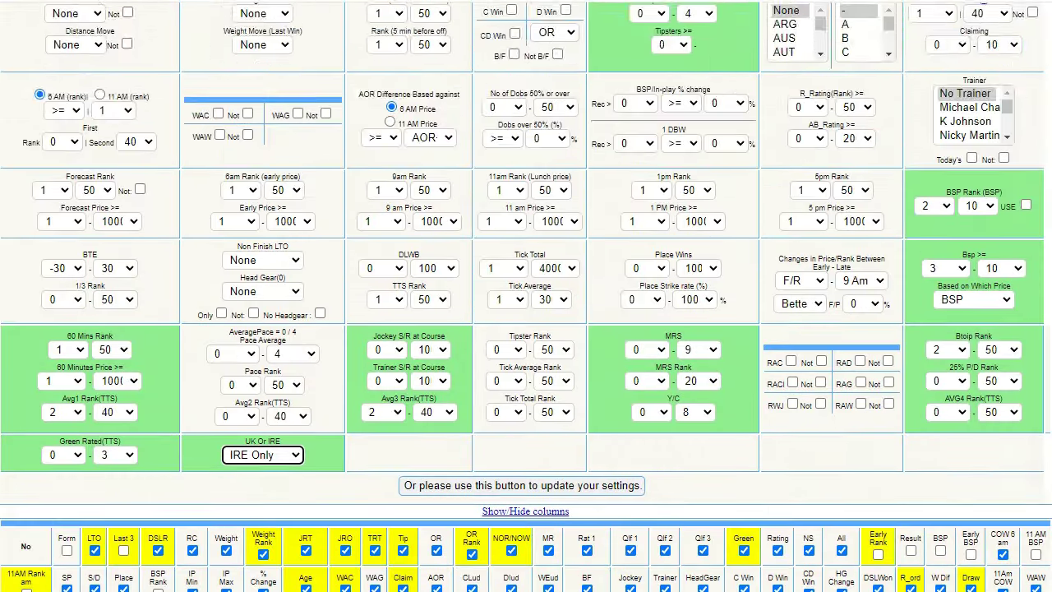
pyautogui.scroll(-2, 742, 266)
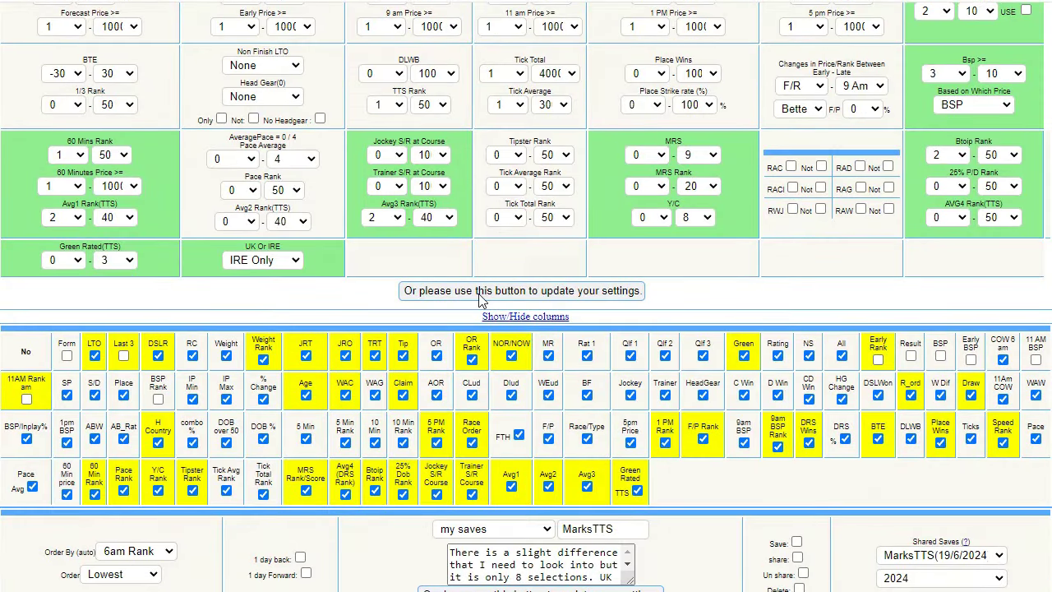
pyautogui.click(601, 290)
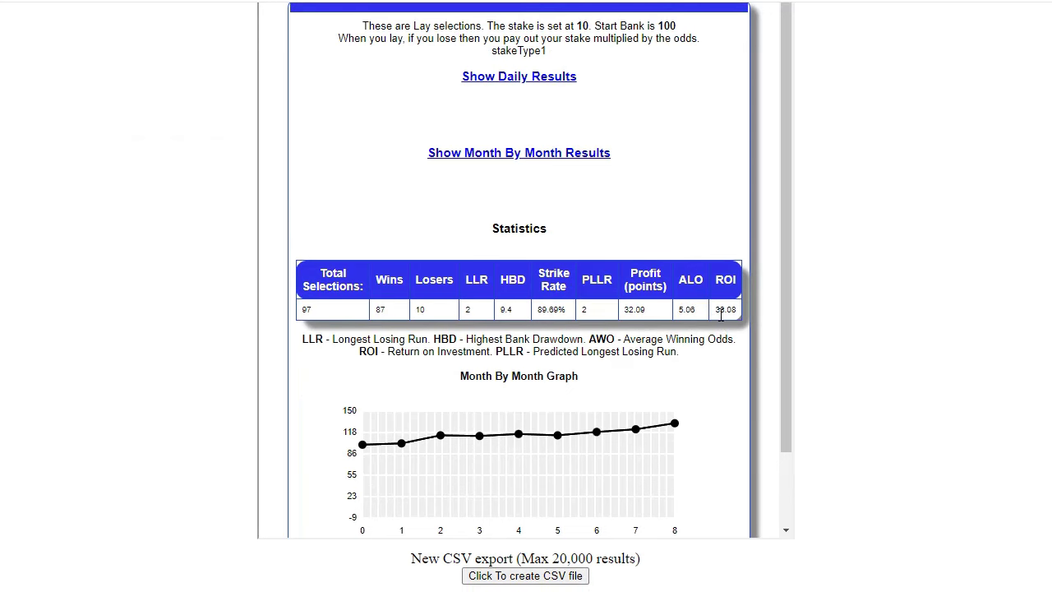
# Show the month-by-month results for the IRE Only selections.
pyautogui.click(506, 164)
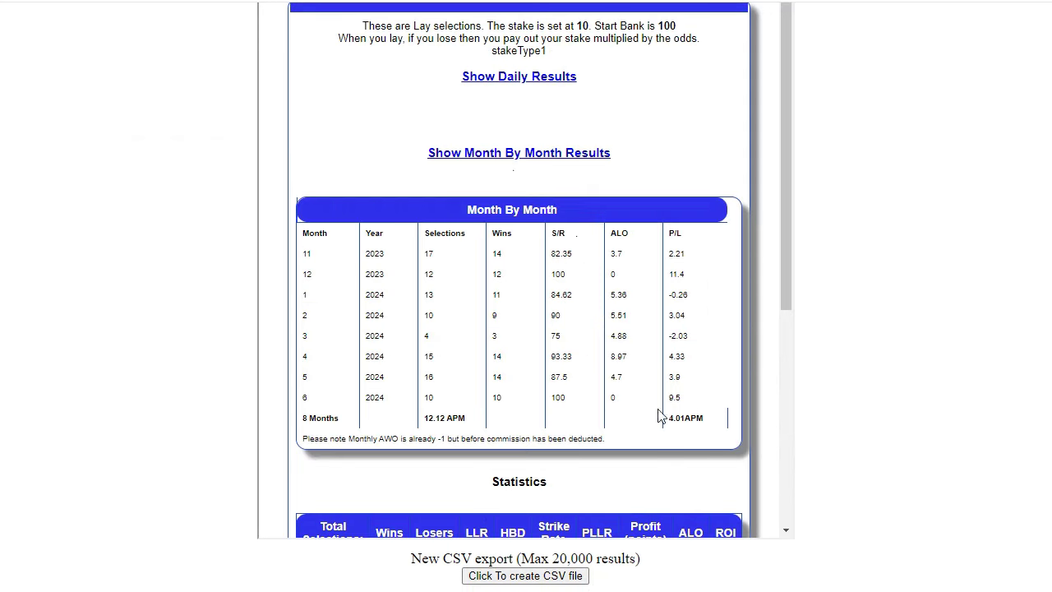
pyautogui.scroll(8, 461, 238)
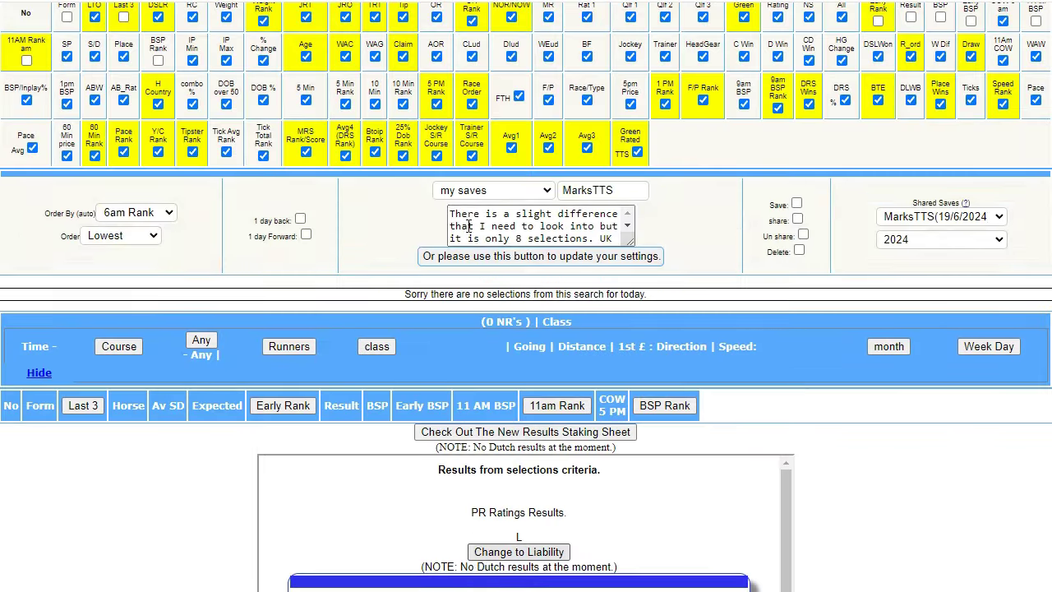
# Set the UK Or IRE filter back to UK & IRE and update the settings.
pyautogui.scroll(4, 440, 232)
pyautogui.click(265, 251)
pyautogui.click(260, 281)
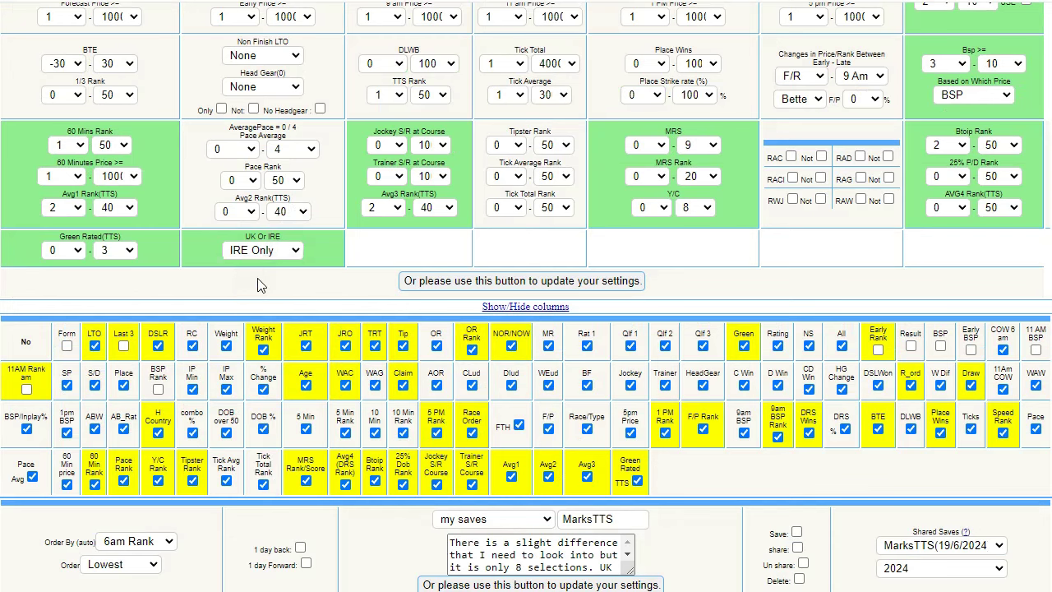
pyautogui.click(455, 284)
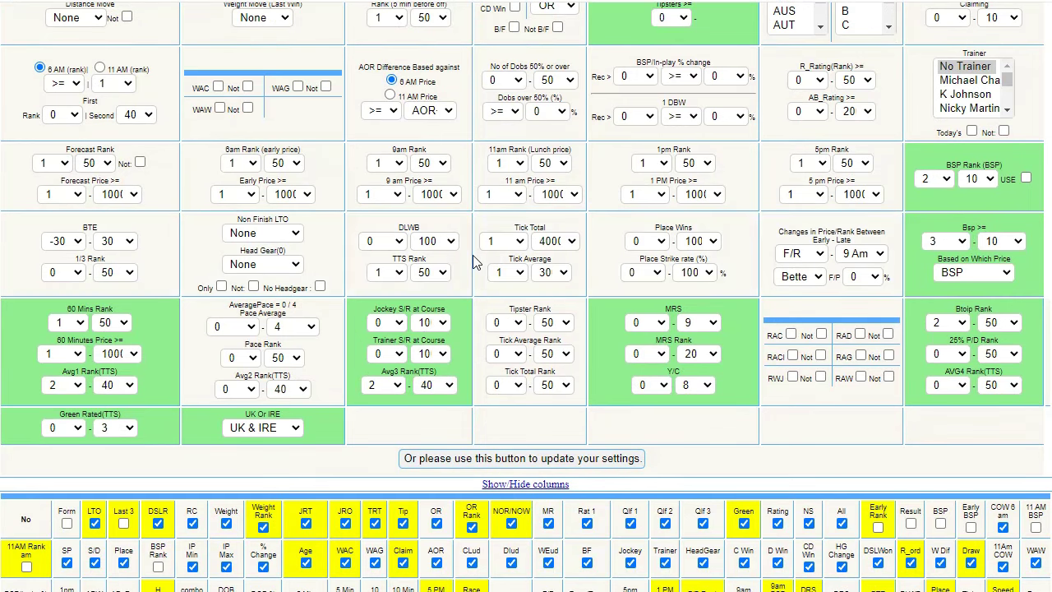
# Look over the day and other filter settings and the show/hide column options of the UK & IRE system.
pyautogui.scroll(-3, 472, 254)
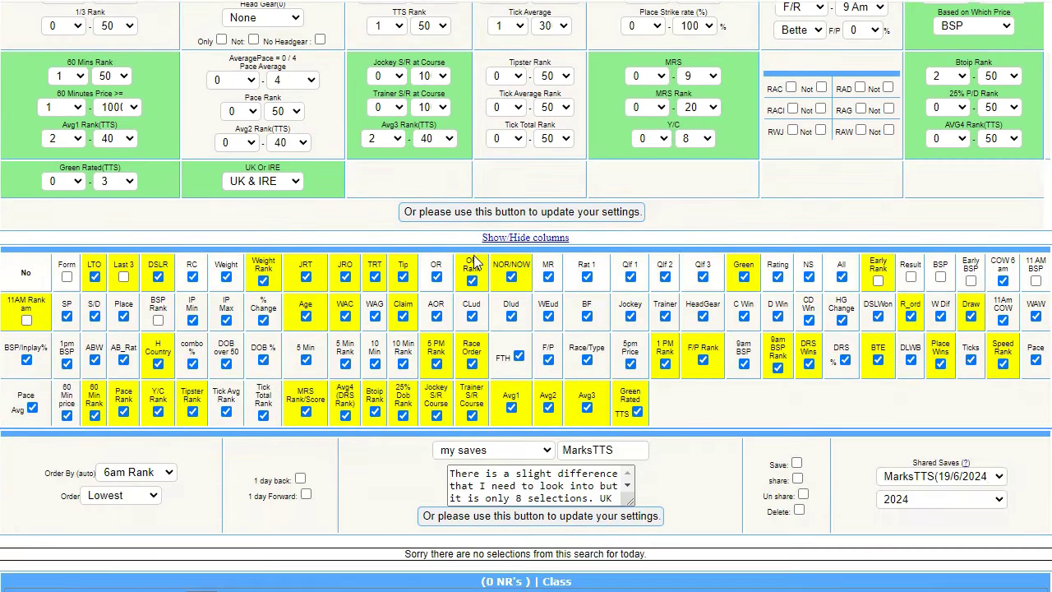
pyautogui.scroll(-1, 479, 257)
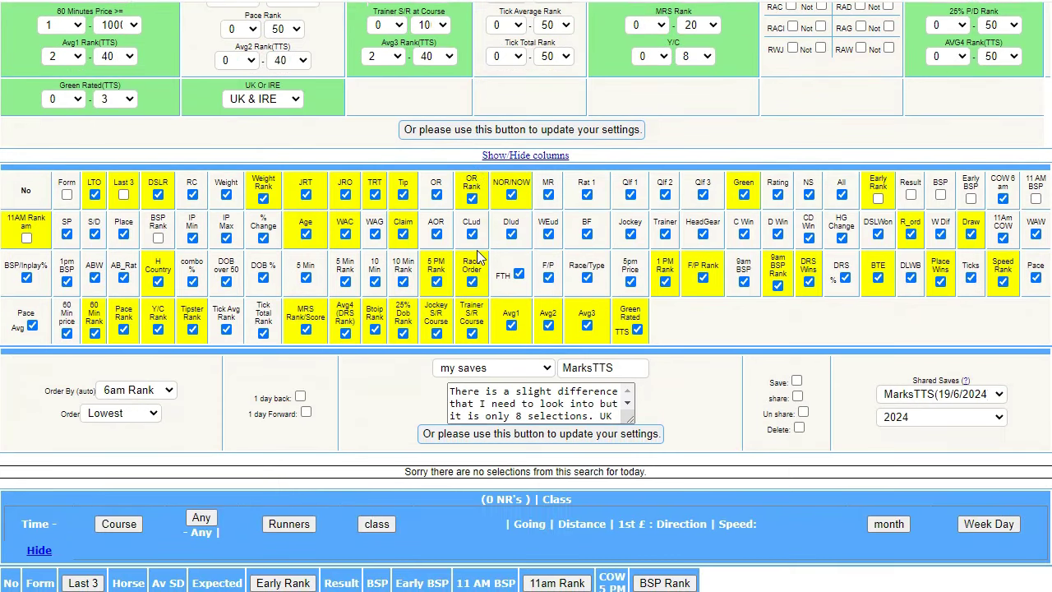
pyautogui.scroll(-1, 477, 258)
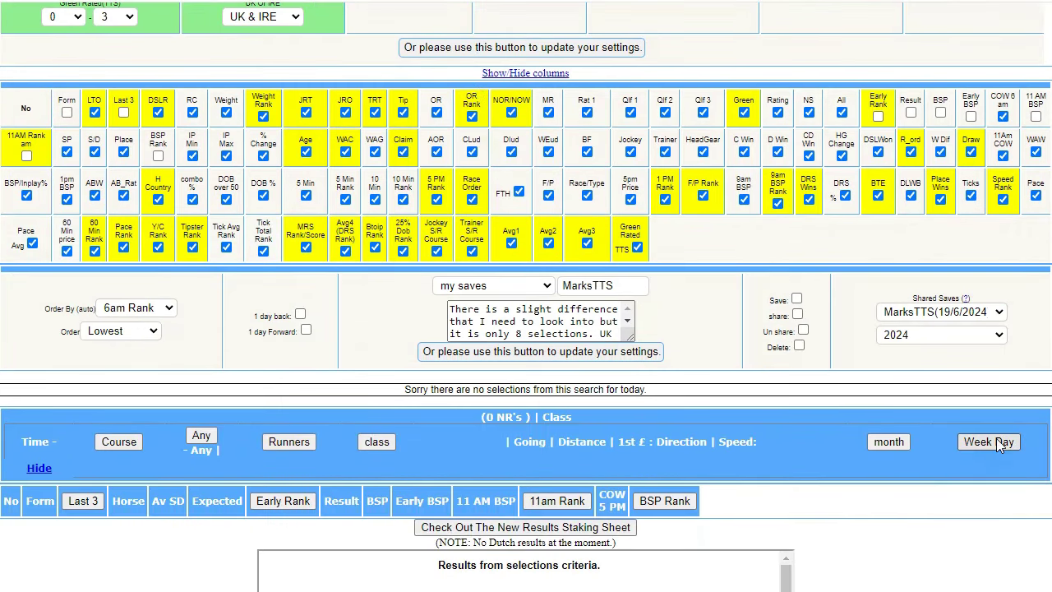
pyautogui.scroll(10, 685, 306)
pyautogui.scroll(2, 687, 306)
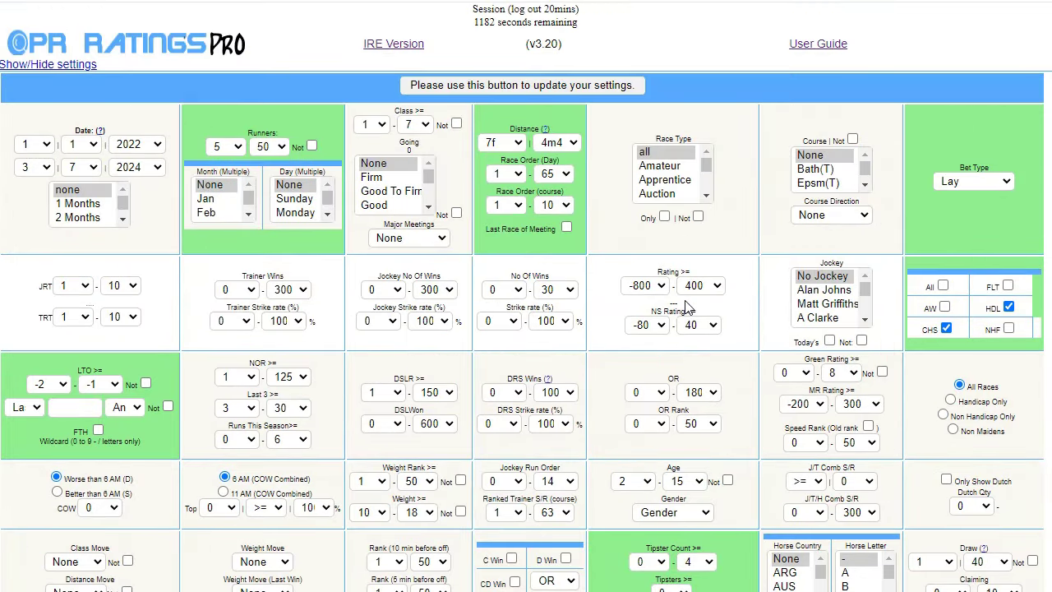
pyautogui.click(294, 199)
pyautogui.click(296, 186)
pyautogui.scroll(-4, 567, 239)
pyautogui.scroll(-7, 567, 247)
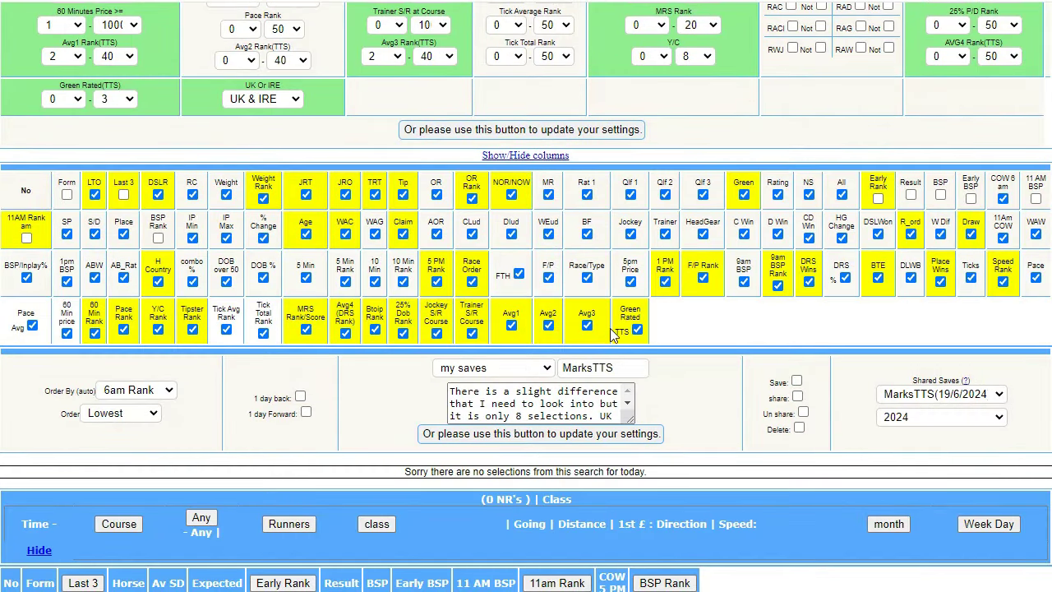
pyautogui.scroll(-1, 470, 429)
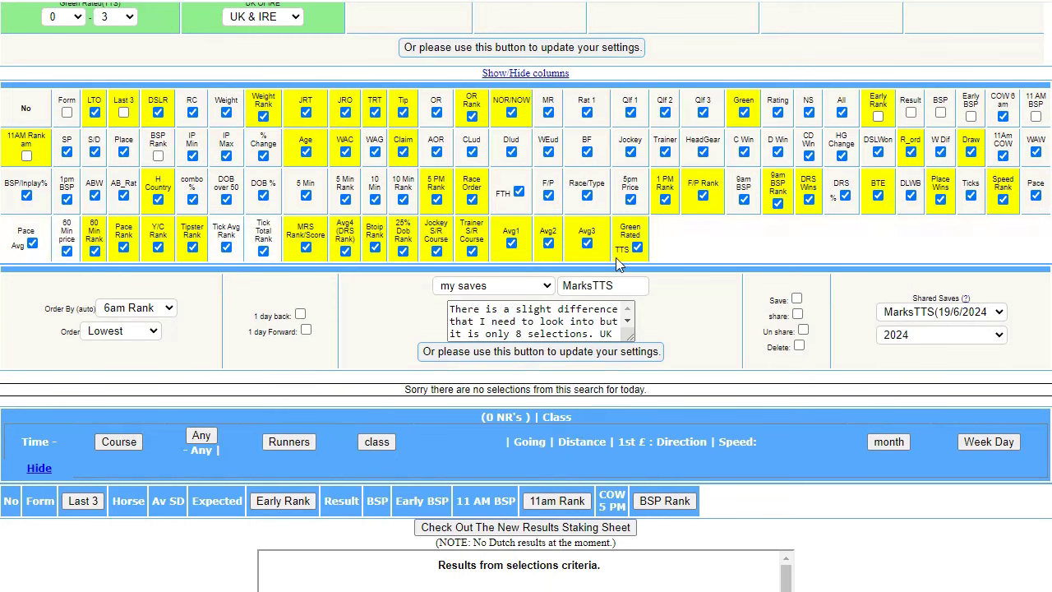
# Add the Green Rated TTS column to the results table and review that column's quick analysis.
pyautogui.click(637, 248)
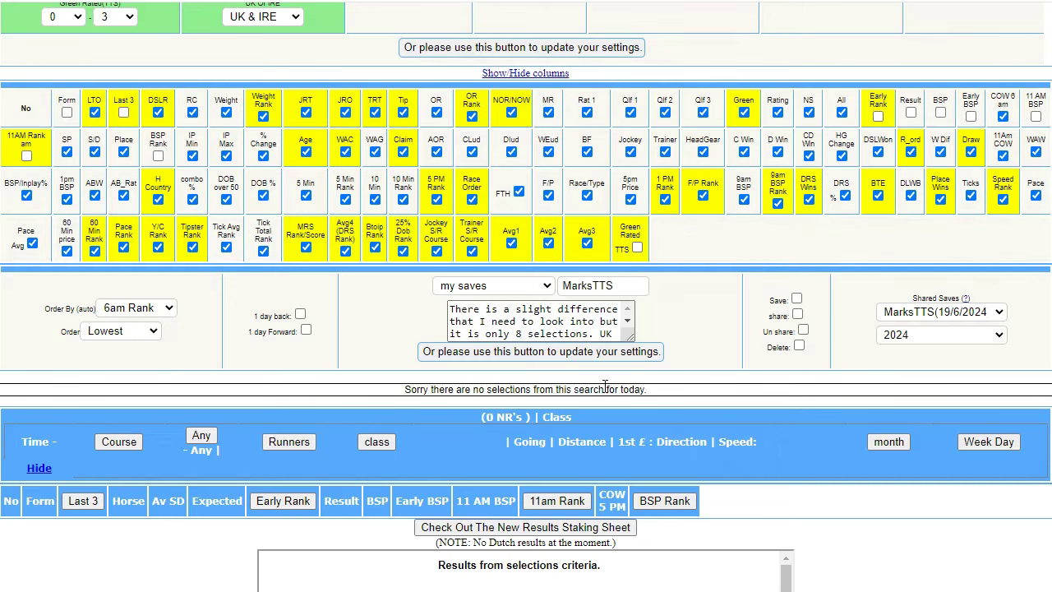
pyautogui.press('F5')
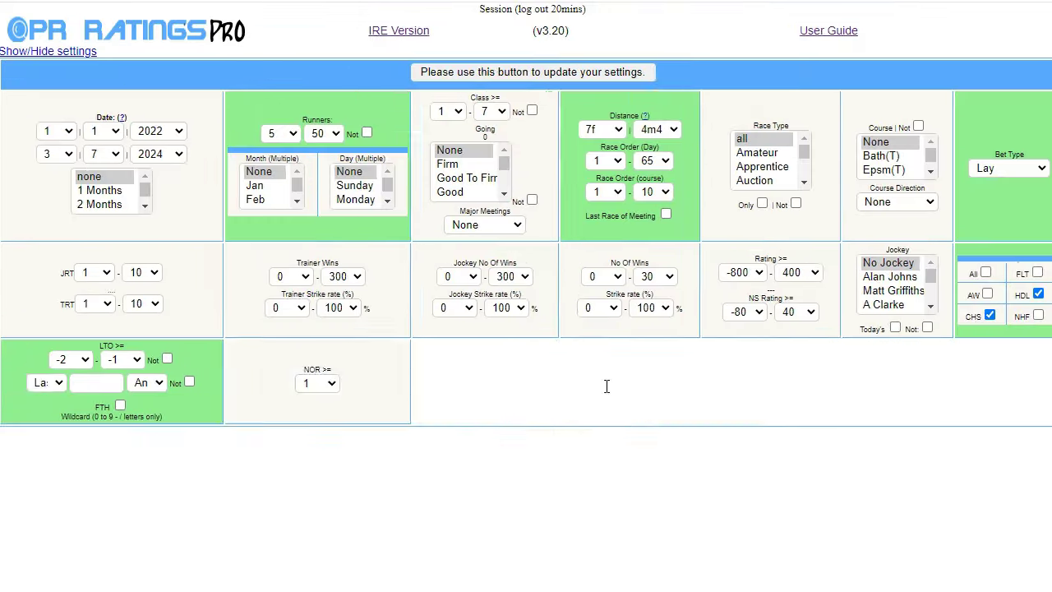
pyautogui.scroll(-10, 608, 378)
pyautogui.scroll(-5, 608, 370)
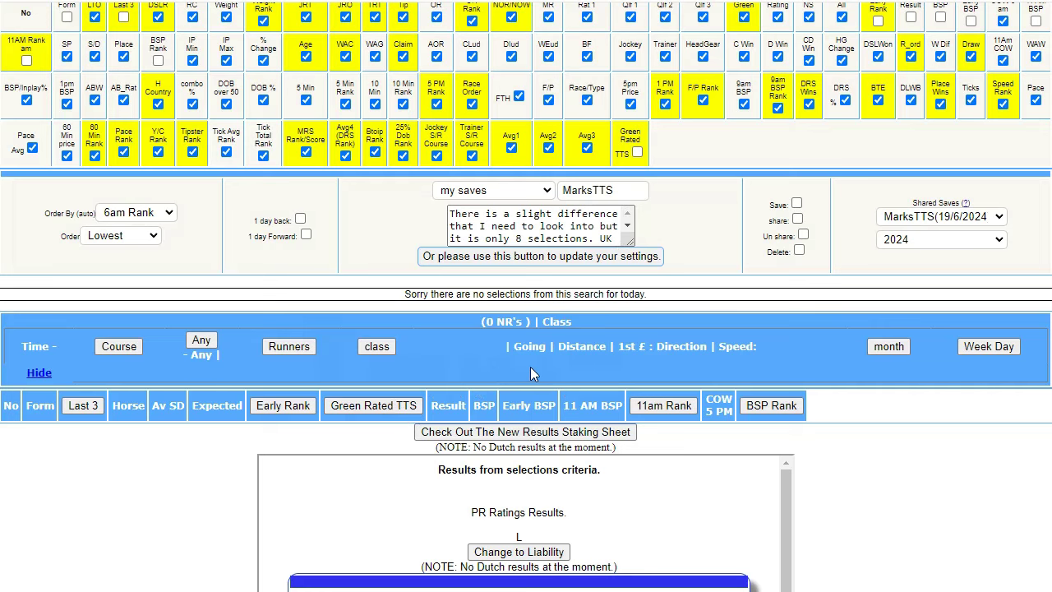
pyautogui.click(402, 406)
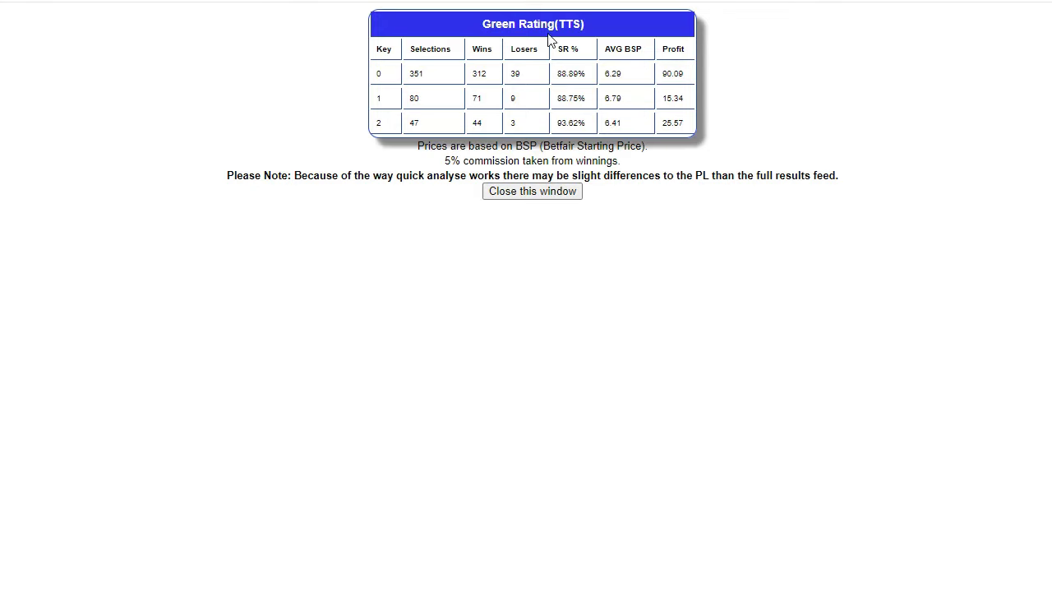
pyautogui.hotkey('ctrl', 'w')
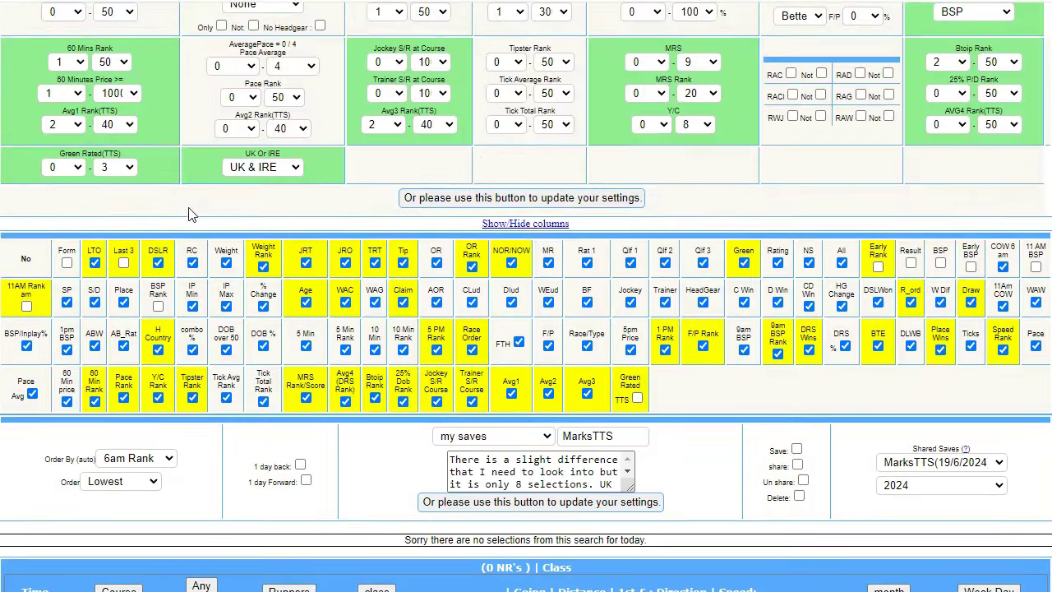
# Set the upper limit of the Green Rated(TTS) filter to 0 and update the settings.
pyautogui.scroll(3, 132, 172)
pyautogui.click(117, 167)
pyautogui.click(110, 185)
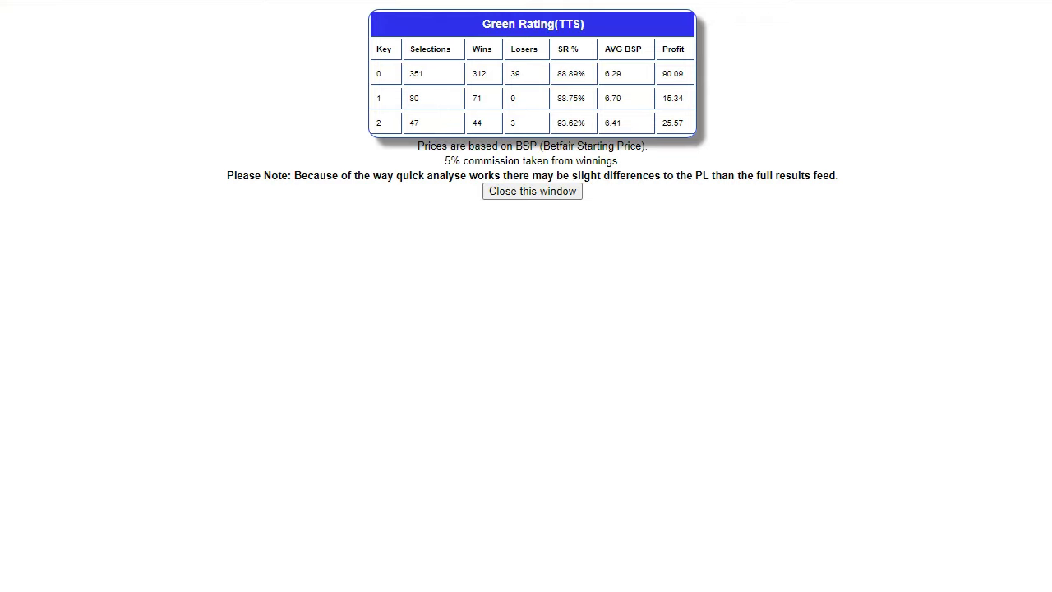
pyautogui.click(533, 191)
pyautogui.scroll(-3, 546, 349)
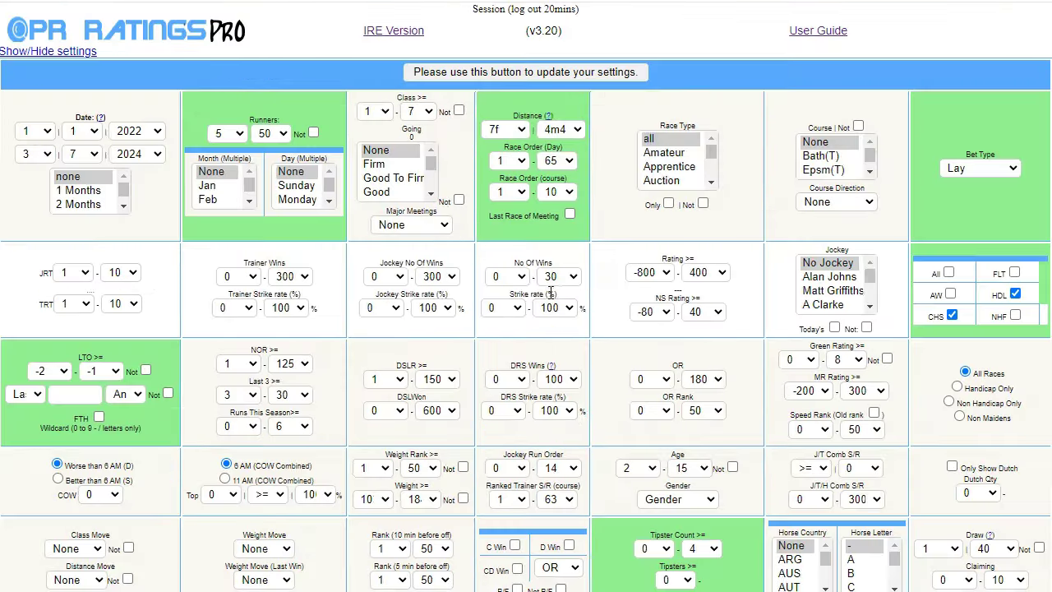
pyautogui.scroll(-8, 550, 271)
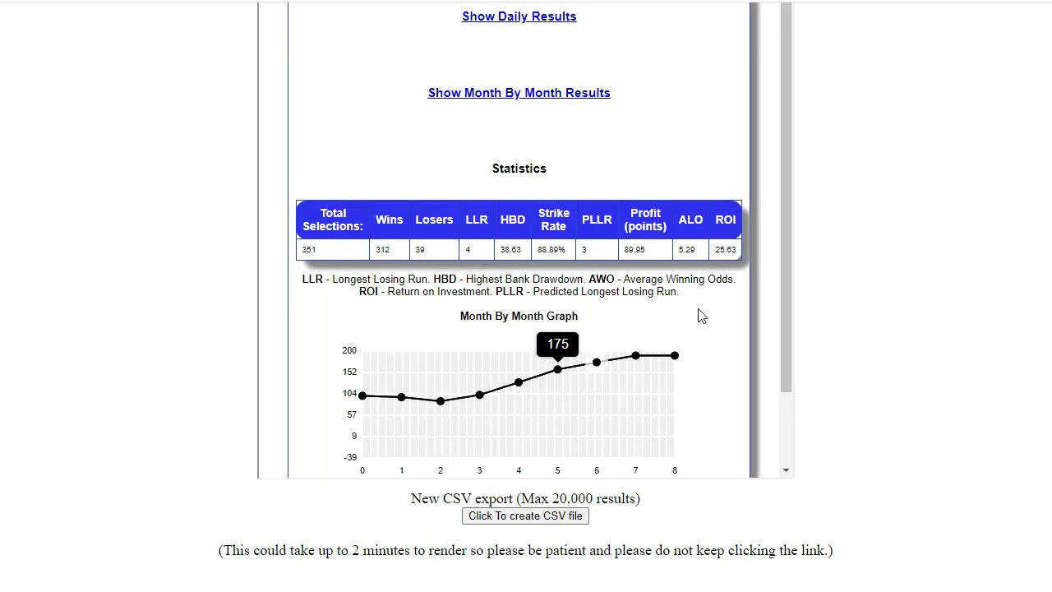
# Compare the Green Rating(TTS) breakdown with the filtered statistics and review the month-by-month results for rating 0.
pyautogui.click(518, 16)
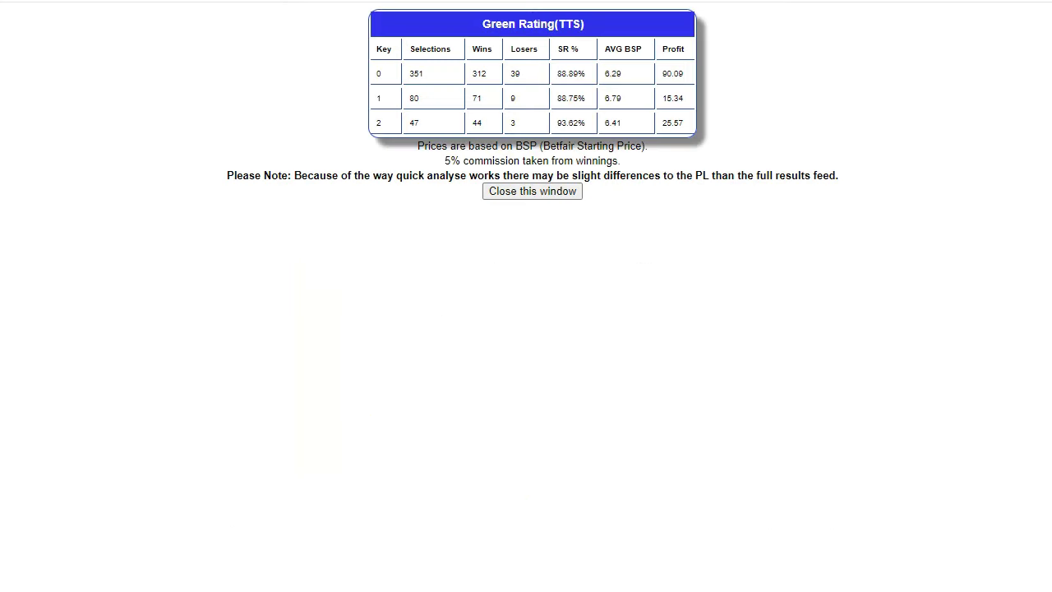
pyautogui.click(533, 190)
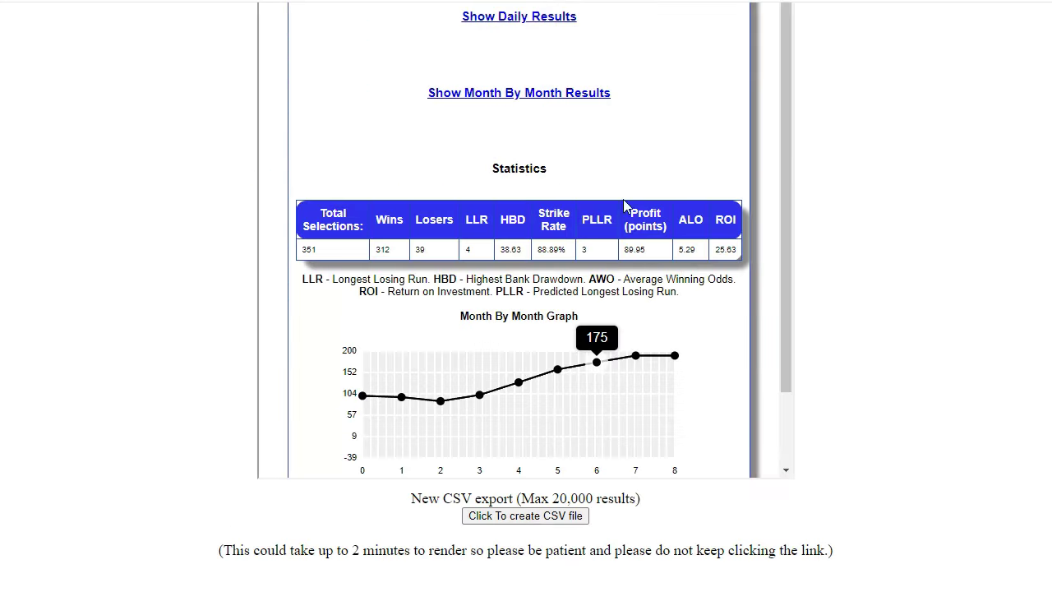
pyautogui.click(533, 97)
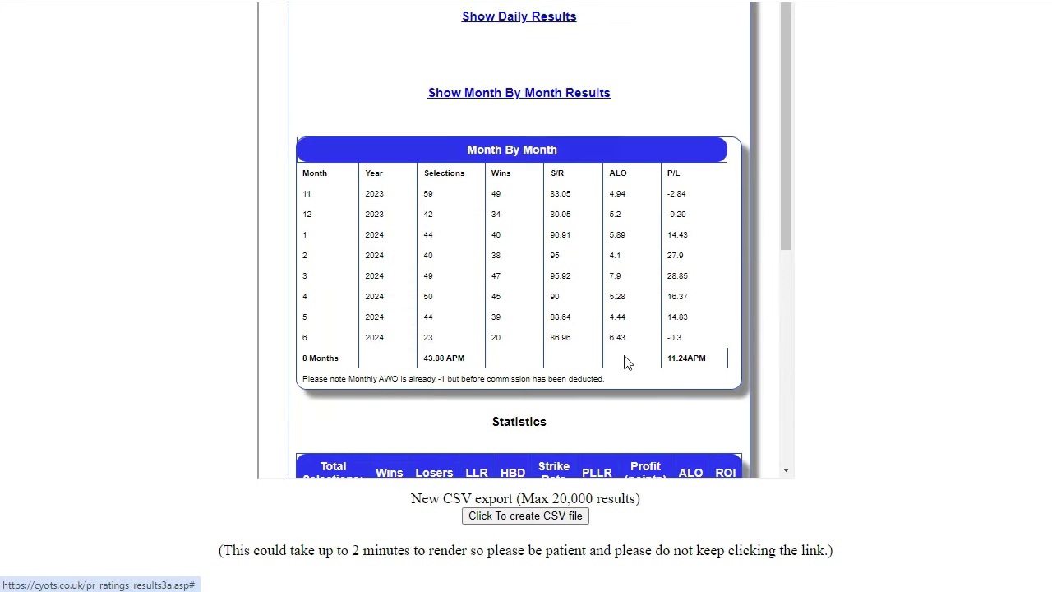
pyautogui.scroll(-2, 660, 336)
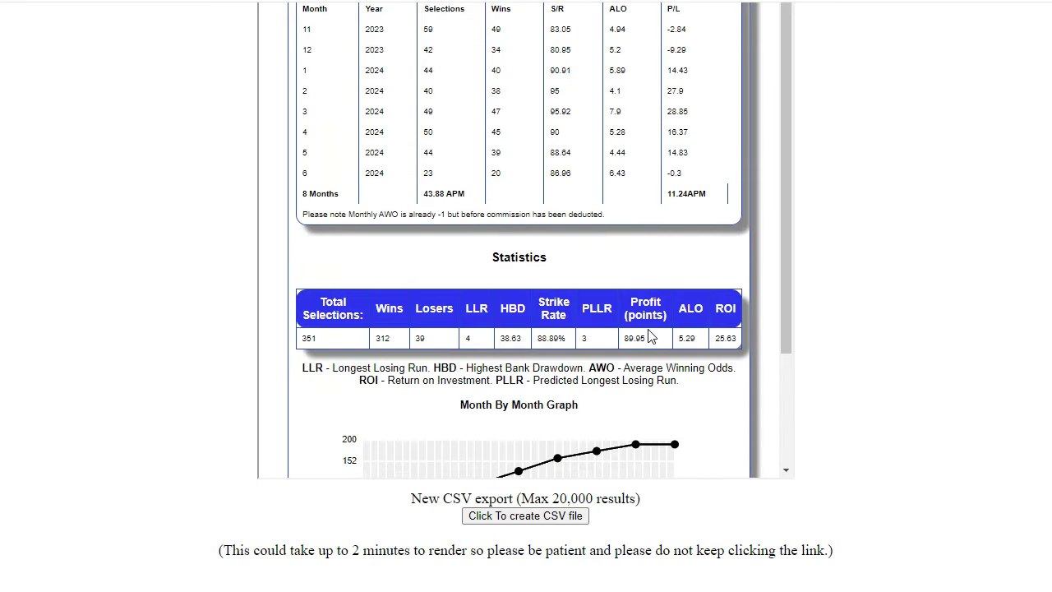
pyautogui.scroll(2, 688, 349)
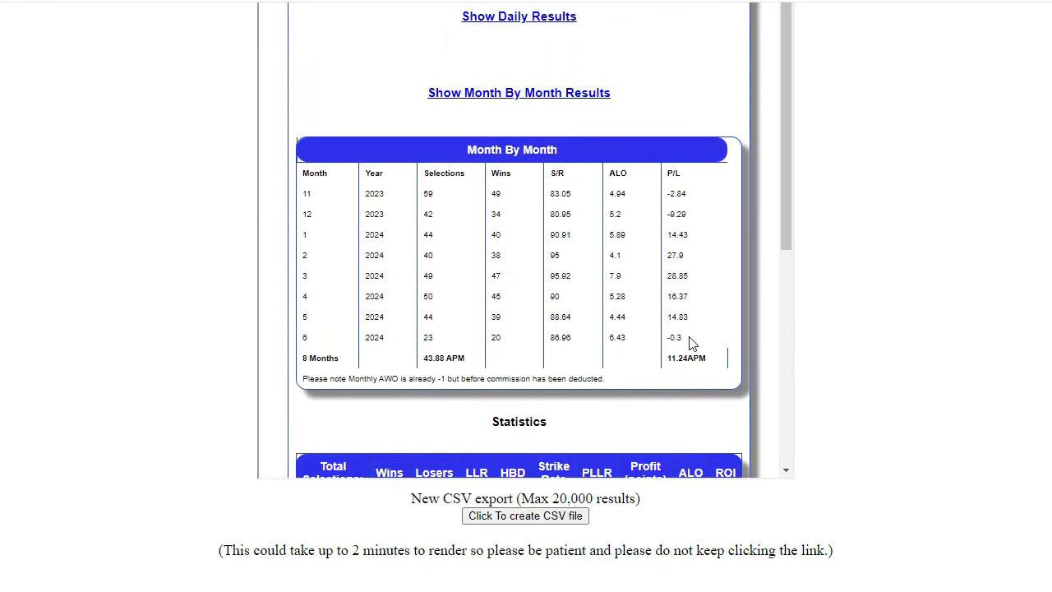
pyautogui.scroll(-1, 696, 329)
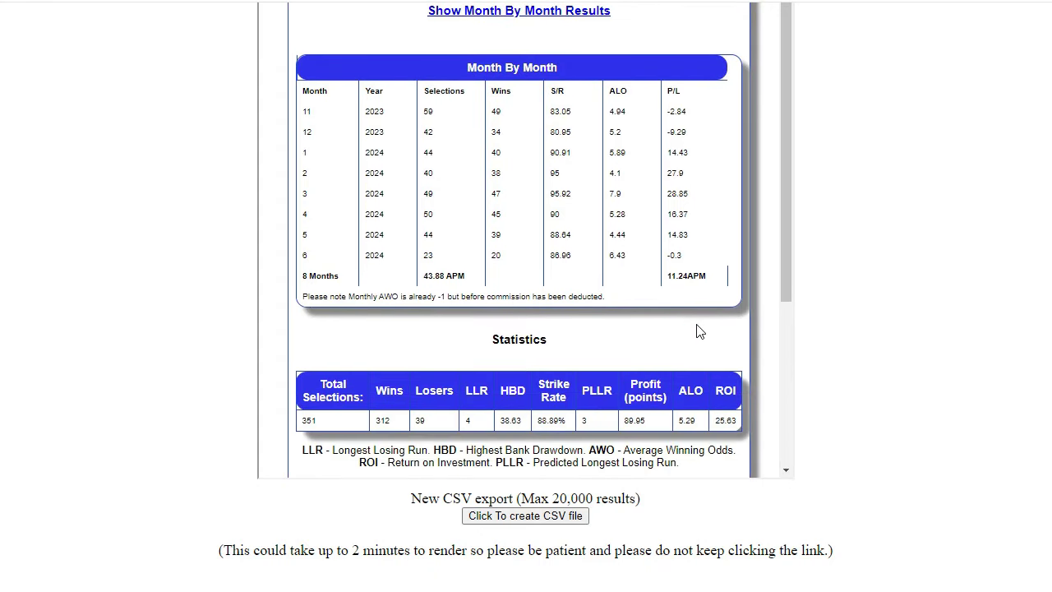
pyautogui.scroll(1, 701, 330)
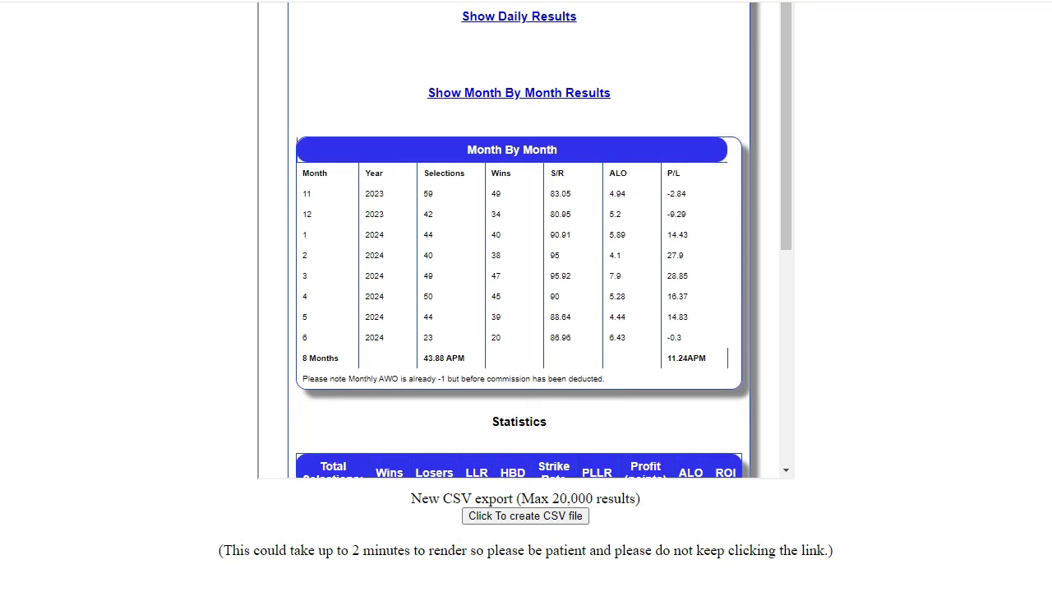
# Restore the upper limit of the Green Rated(TTS) filter to 3 and update the settings.
pyautogui.scroll(8, 977, 305)
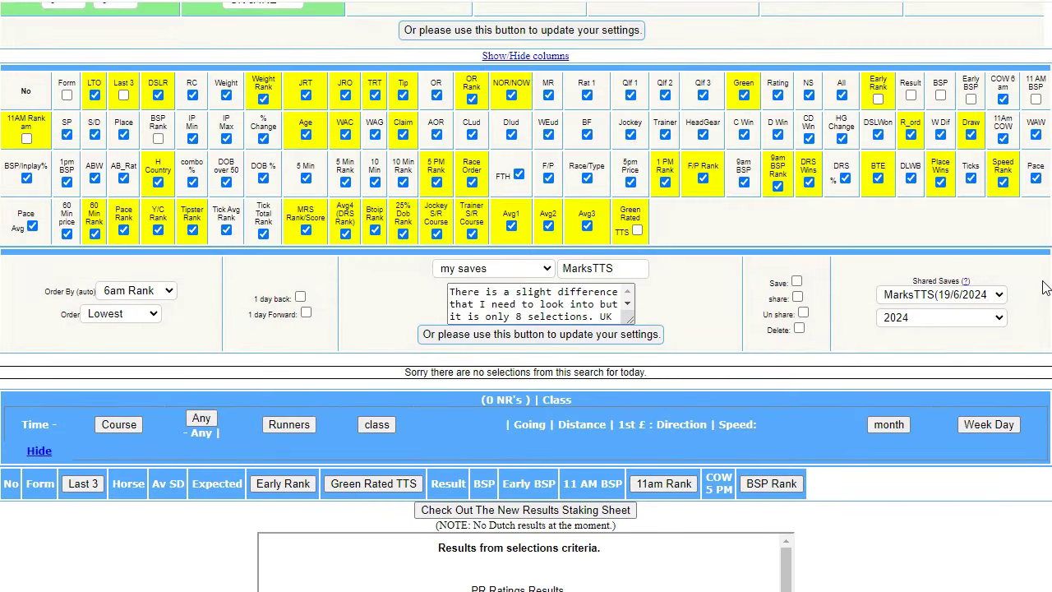
pyautogui.scroll(2, 1044, 288)
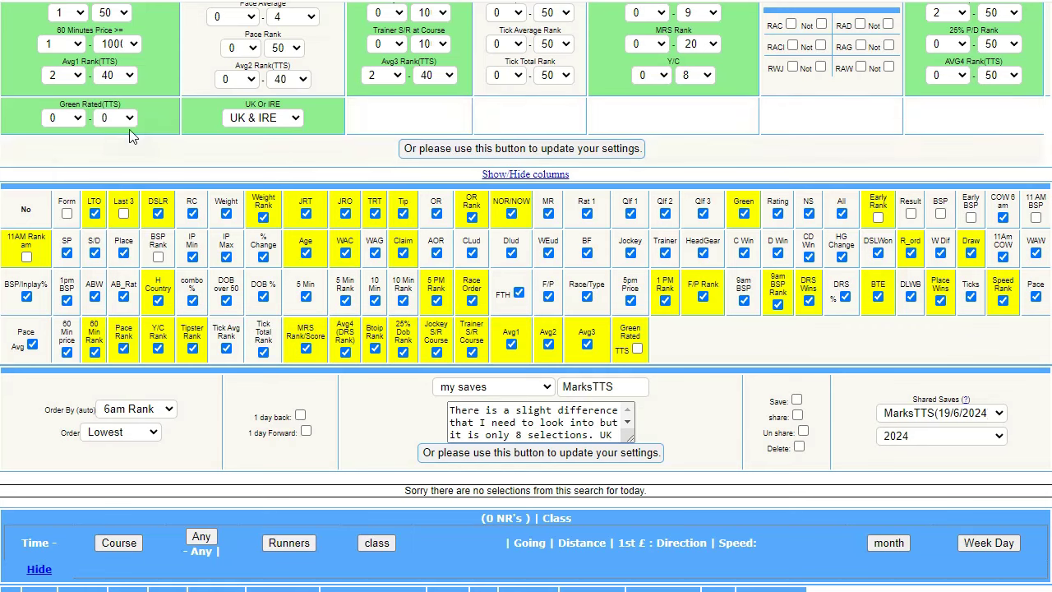
pyautogui.click(128, 126)
pyautogui.click(116, 169)
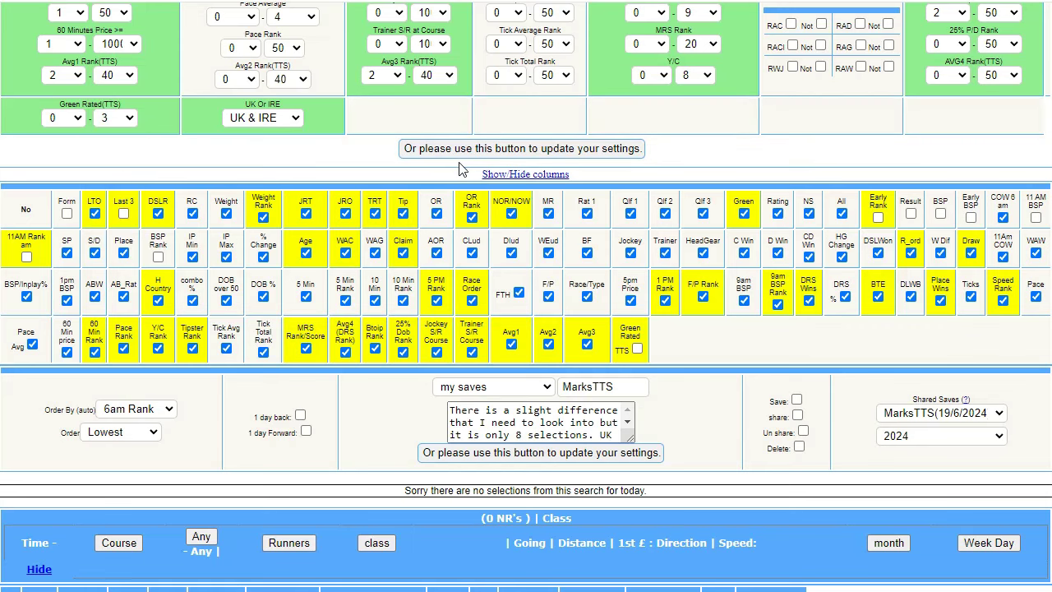
pyautogui.scroll(15, 461, 170)
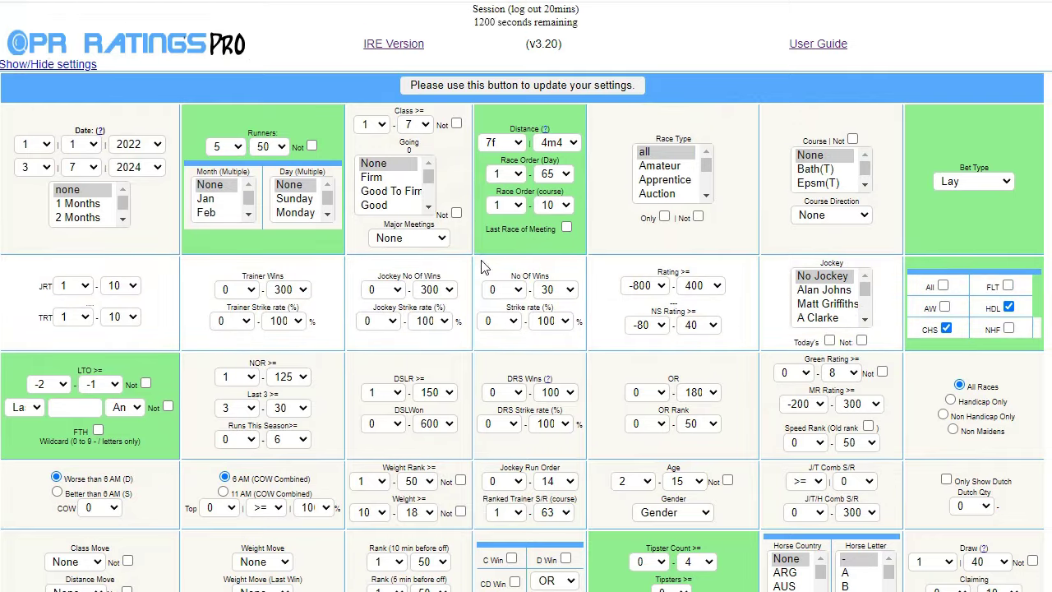
# Examine the highlighted filters of the loaded lay system, along with the unused ones such as Horse Country and Age.
pyautogui.scroll(-2, 484, 263)
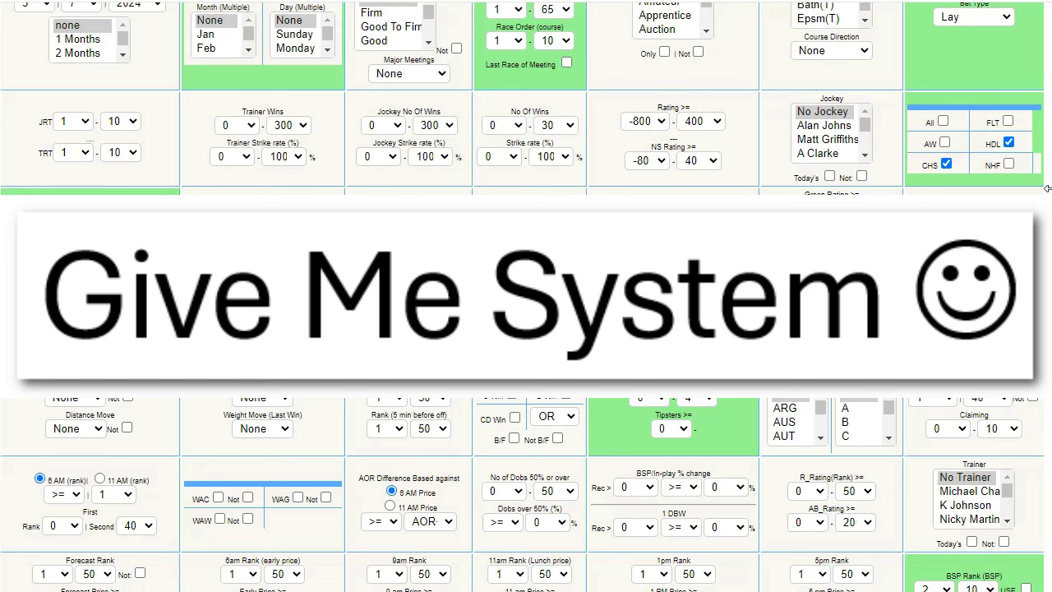
pyautogui.scroll(-4, 526, 296)
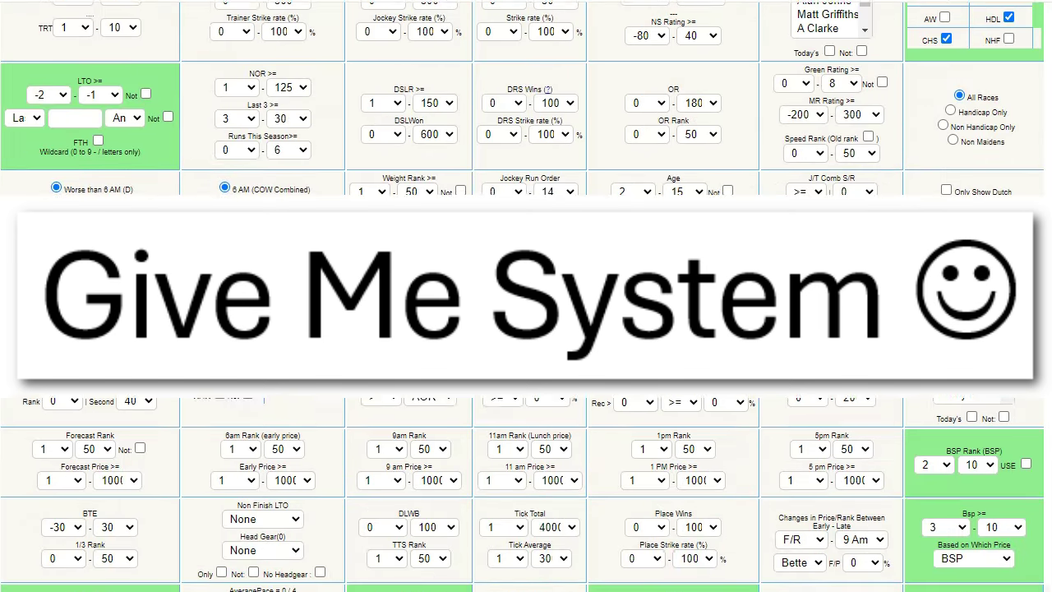
pyautogui.scroll(-1, 526, 296)
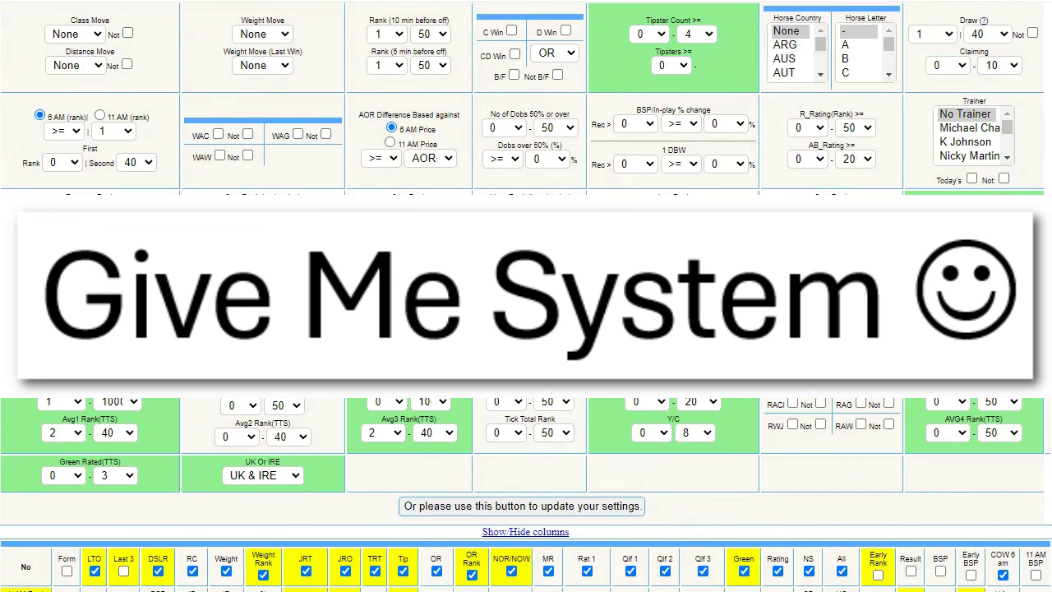
pyautogui.scroll(-1, 753, 339)
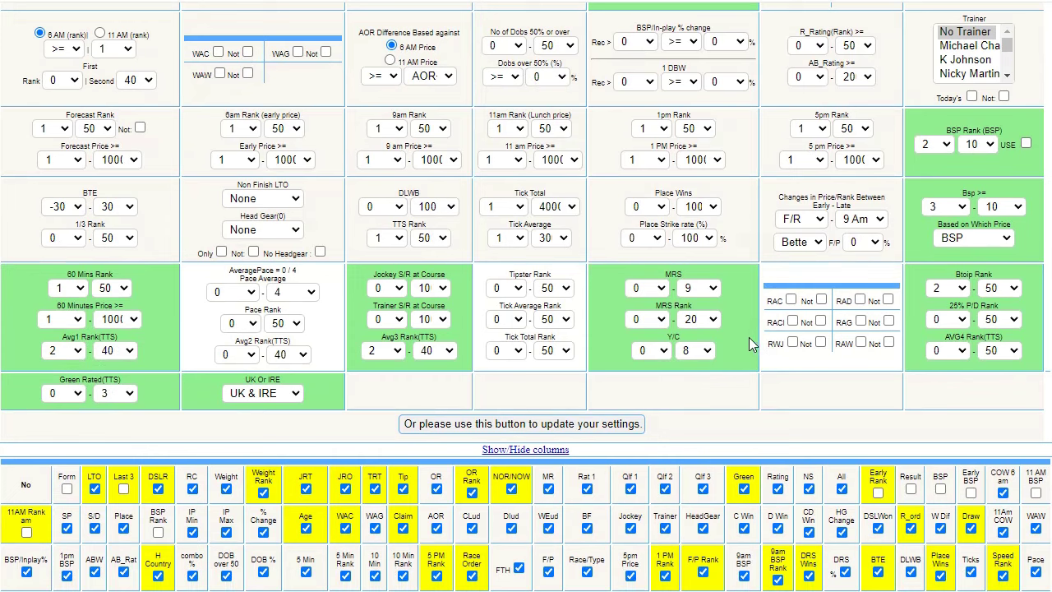
pyautogui.scroll(1, 780, 323)
pyautogui.scroll(3, 780, 323)
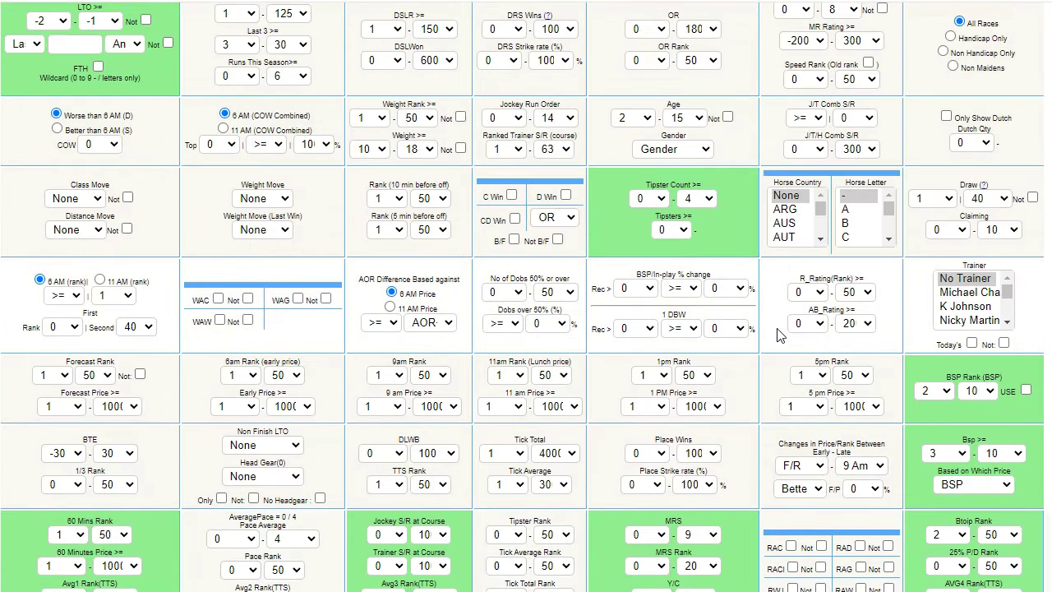
pyautogui.scroll(2, 780, 335)
pyautogui.scroll(-3, 780, 335)
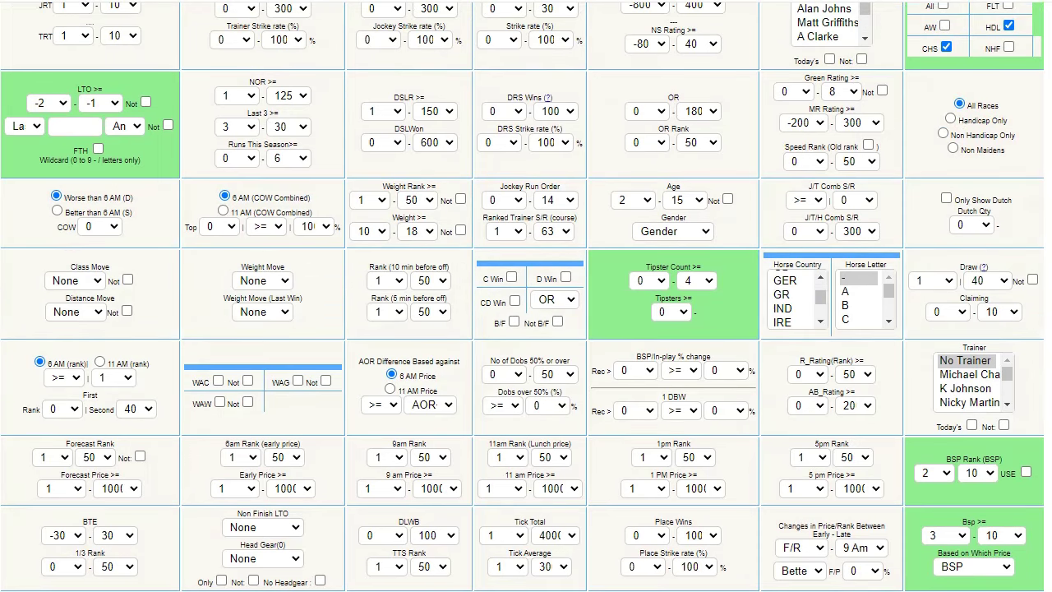
pyautogui.scroll(-3, 1038, 276)
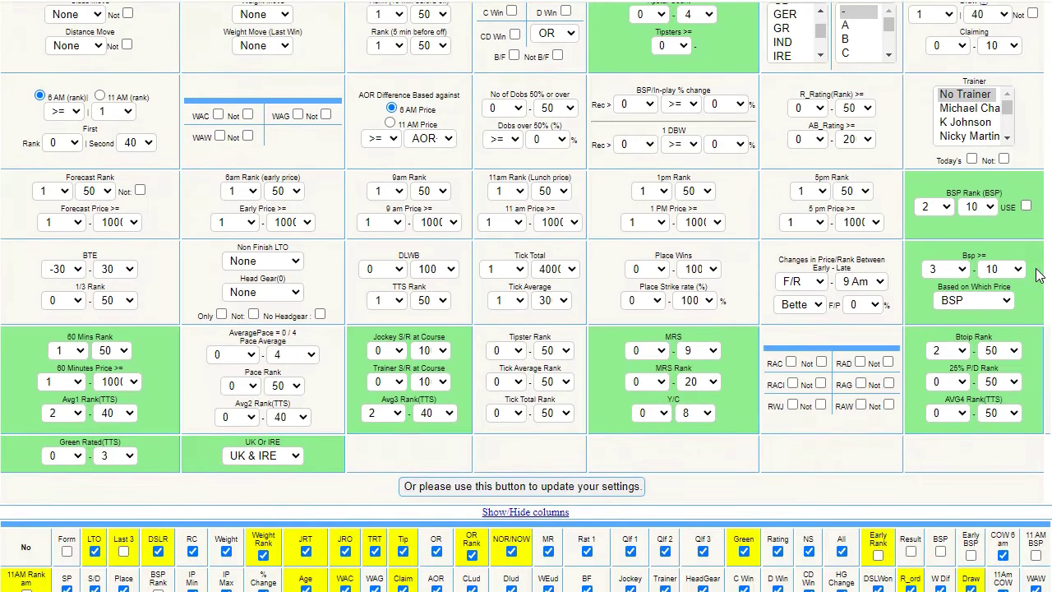
pyautogui.scroll(-1, 1038, 278)
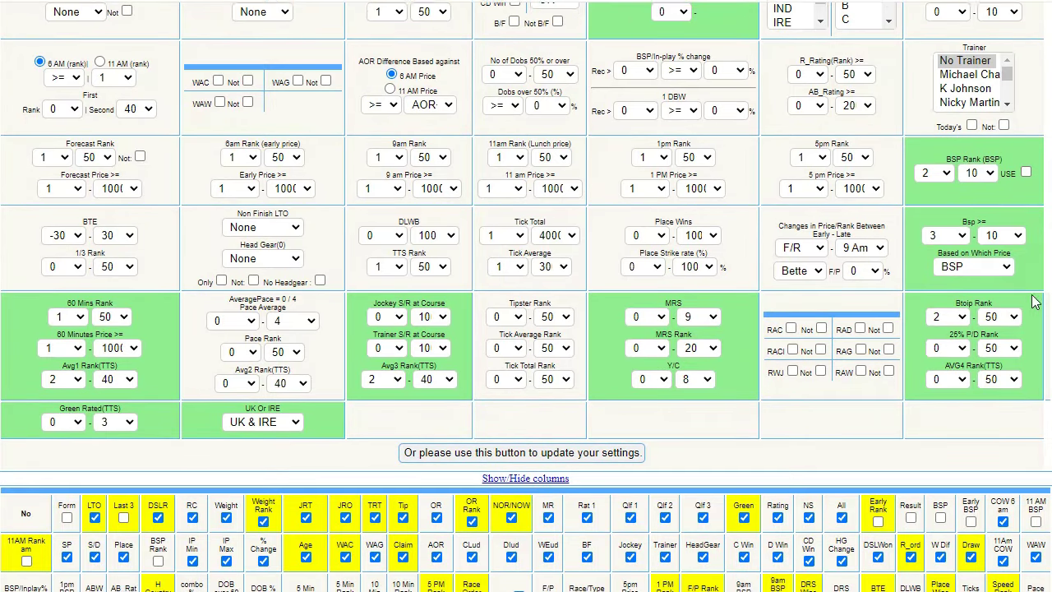
pyautogui.scroll(2, 1036, 283)
pyautogui.scroll(4, 1033, 240)
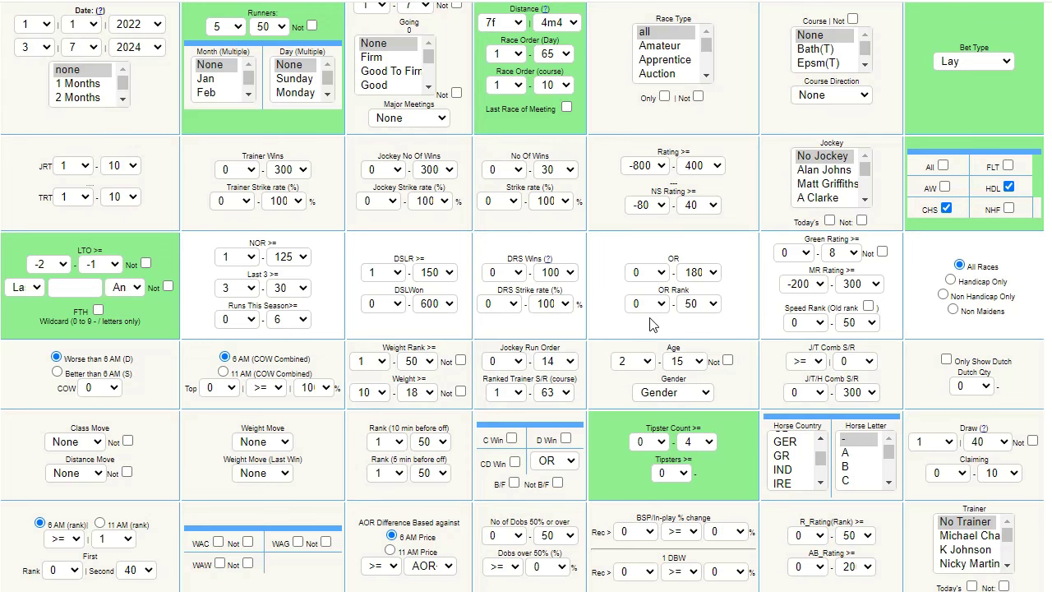
pyautogui.scroll(-1, 651, 325)
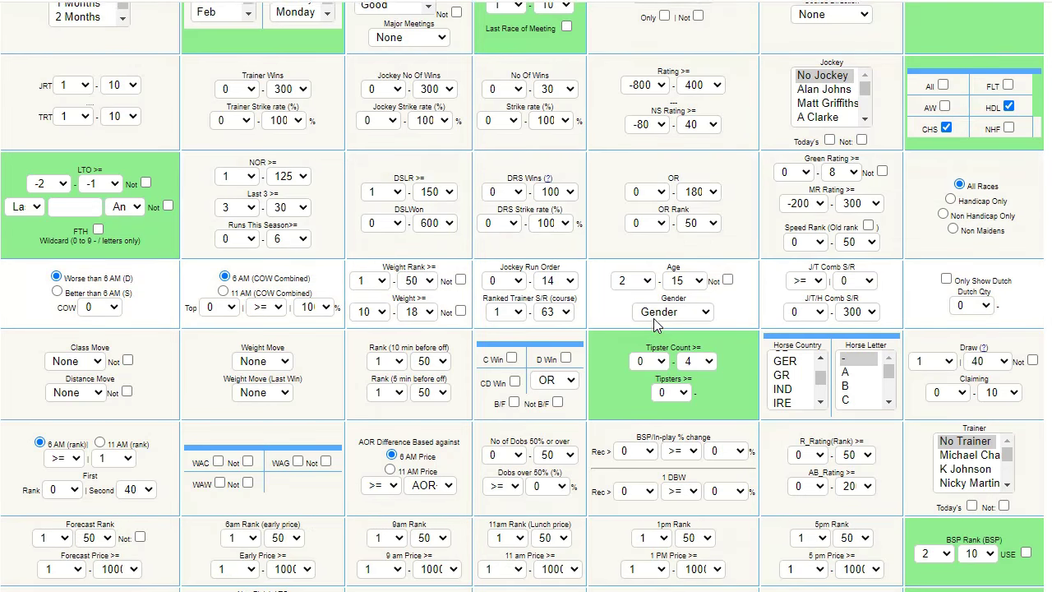
pyautogui.scroll(1, 655, 326)
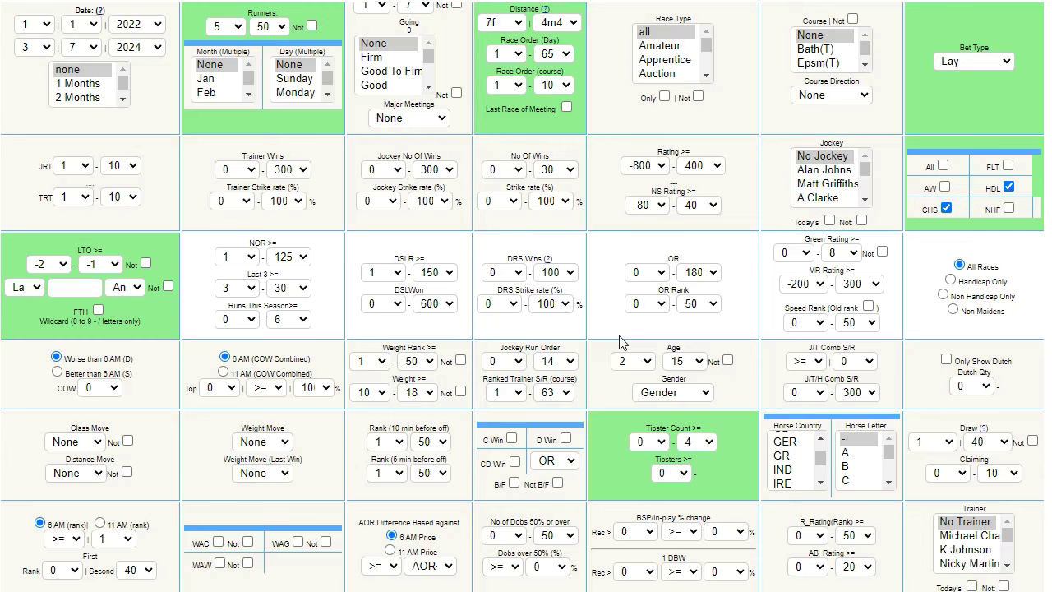
pyautogui.click(618, 360)
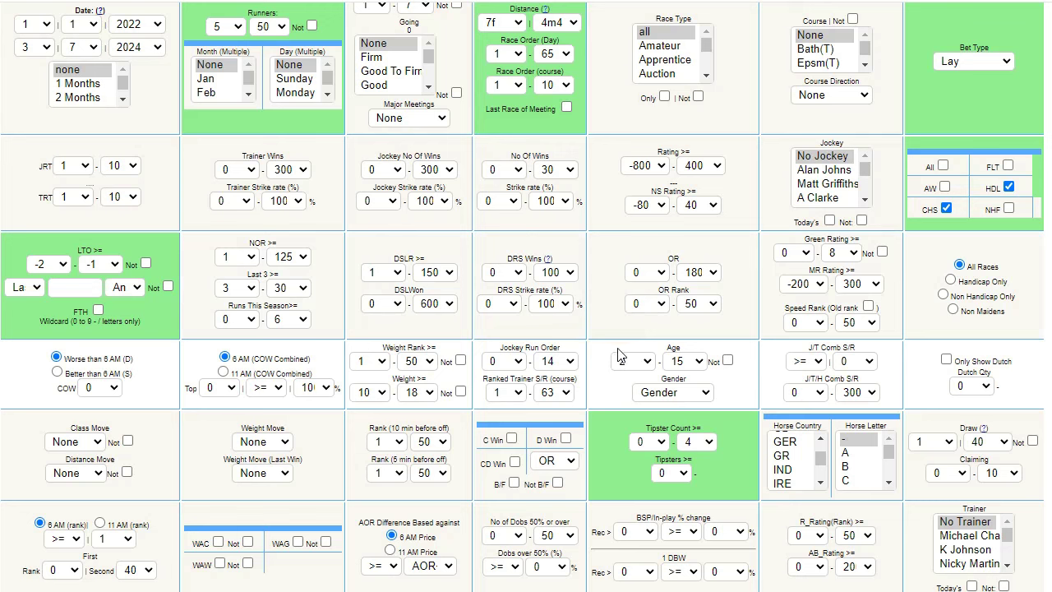
pyautogui.press('2')
# Review the Week Day quick analysis for the loaded lay system and return to the settings page.
pyautogui.scroll(-3, 610, 366)
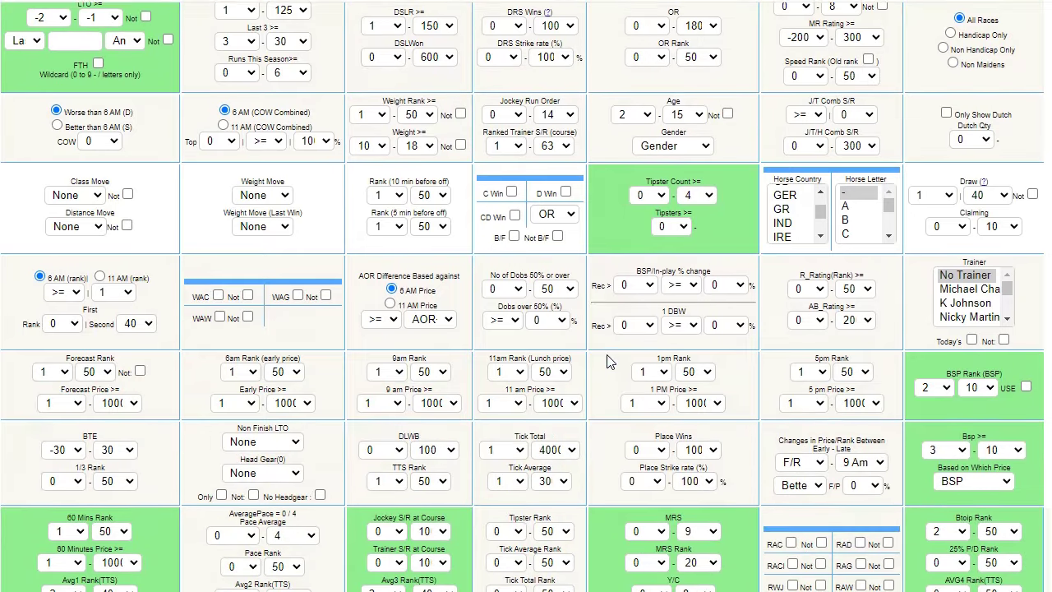
pyautogui.scroll(-5, 608, 362)
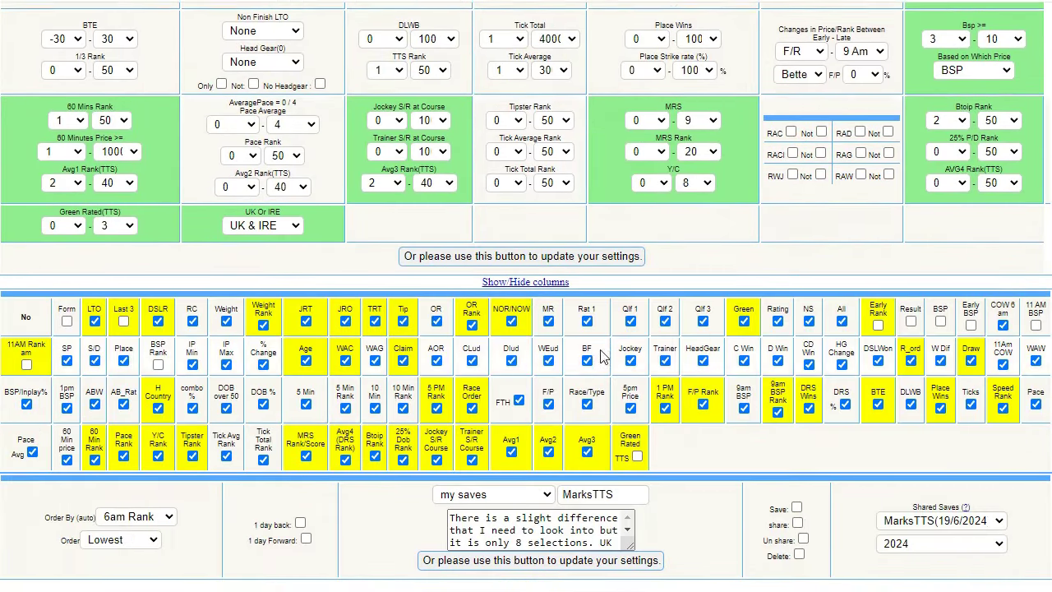
pyautogui.scroll(-1, 604, 355)
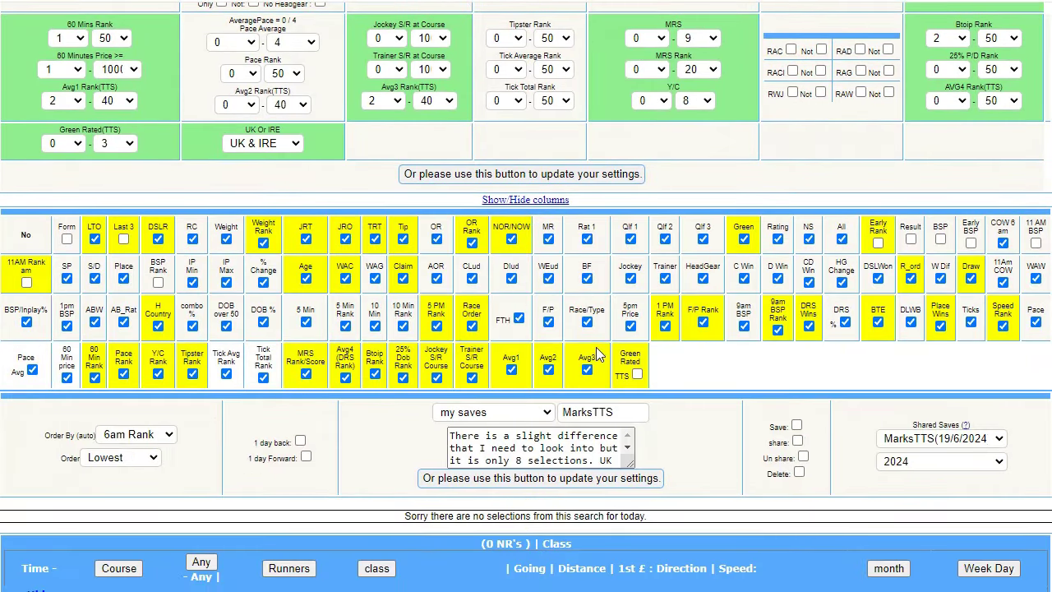
pyautogui.scroll(-1, 604, 355)
pyautogui.click(995, 485)
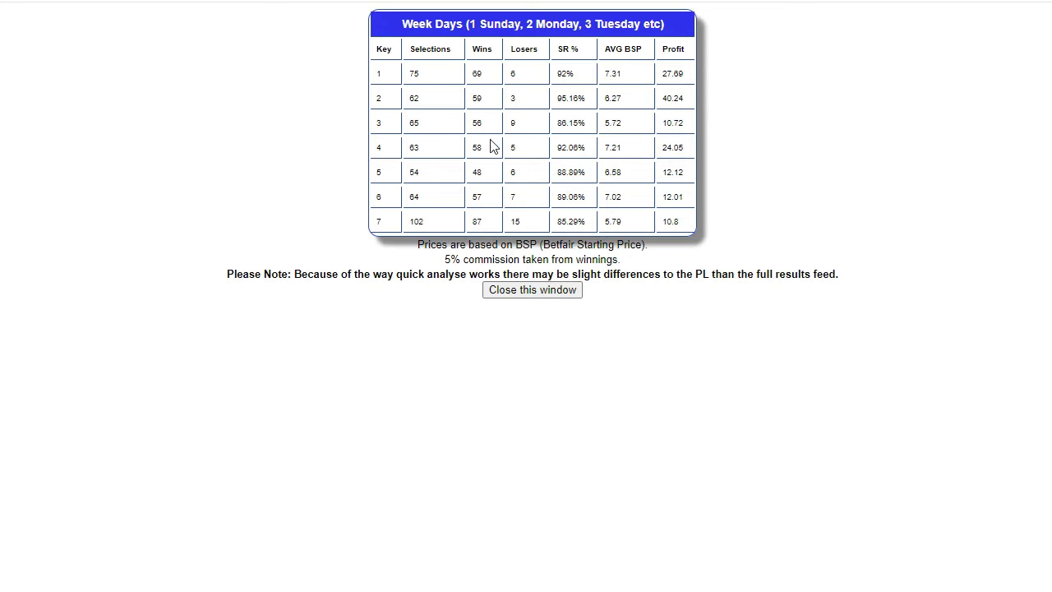
pyautogui.hotkey('alt', 'Tab')
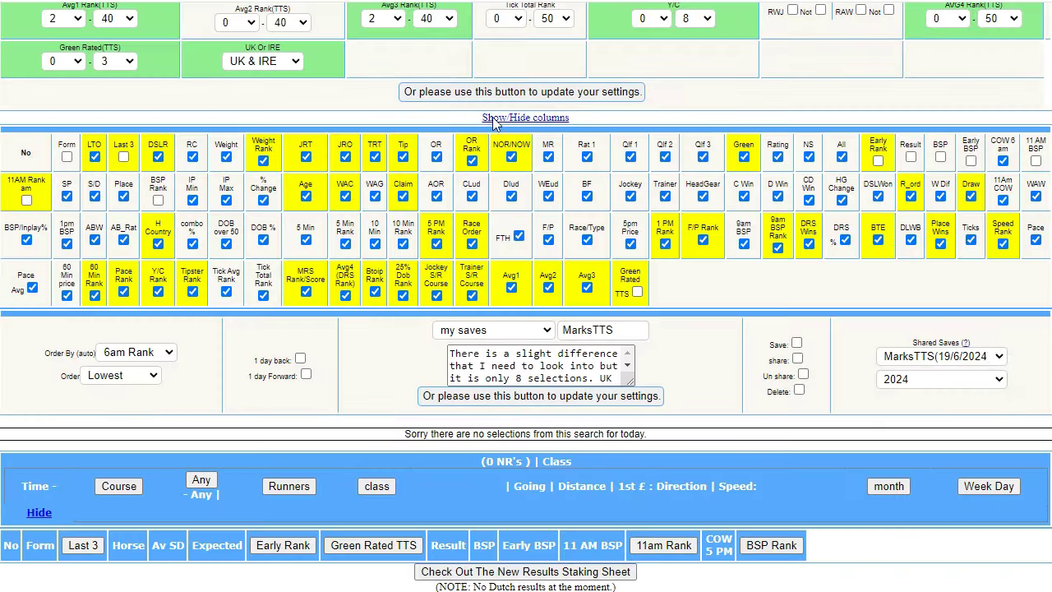
# Check the system's filter settings against its overall statistics and month-by-month results, including the UK Or IRE filter.
pyautogui.scroll(-2, 495, 115)
pyautogui.scroll(3, 495, 115)
pyautogui.scroll(10, 495, 115)
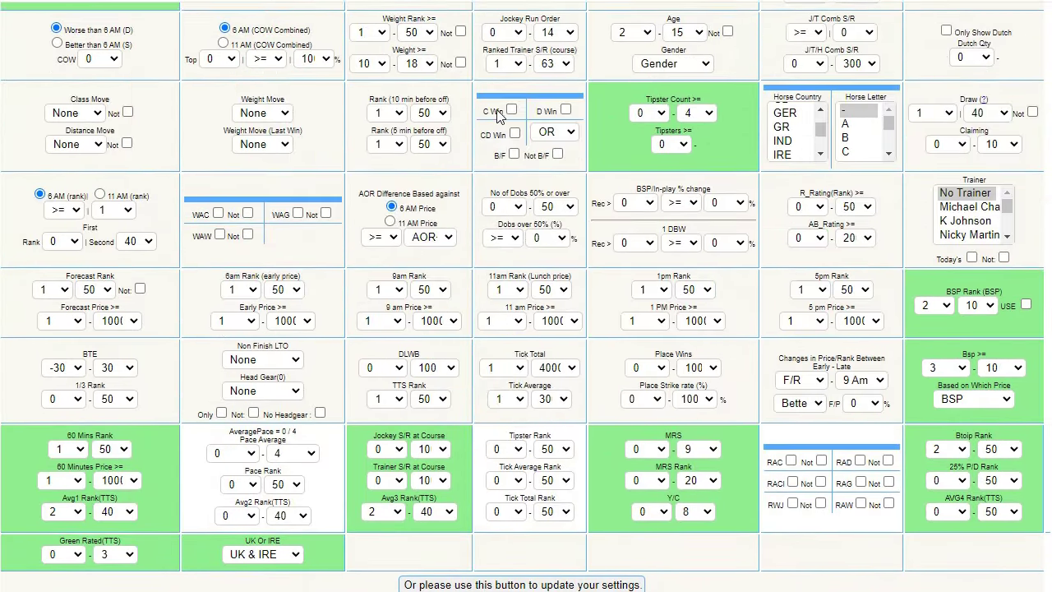
pyautogui.scroll(4, 497, 114)
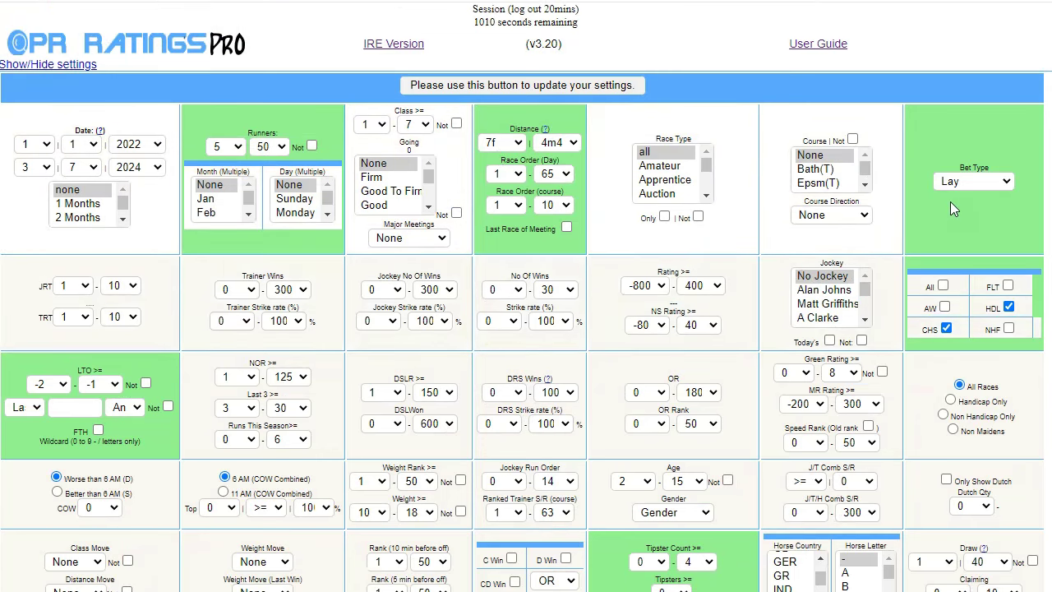
pyautogui.scroll(-1, 950, 201)
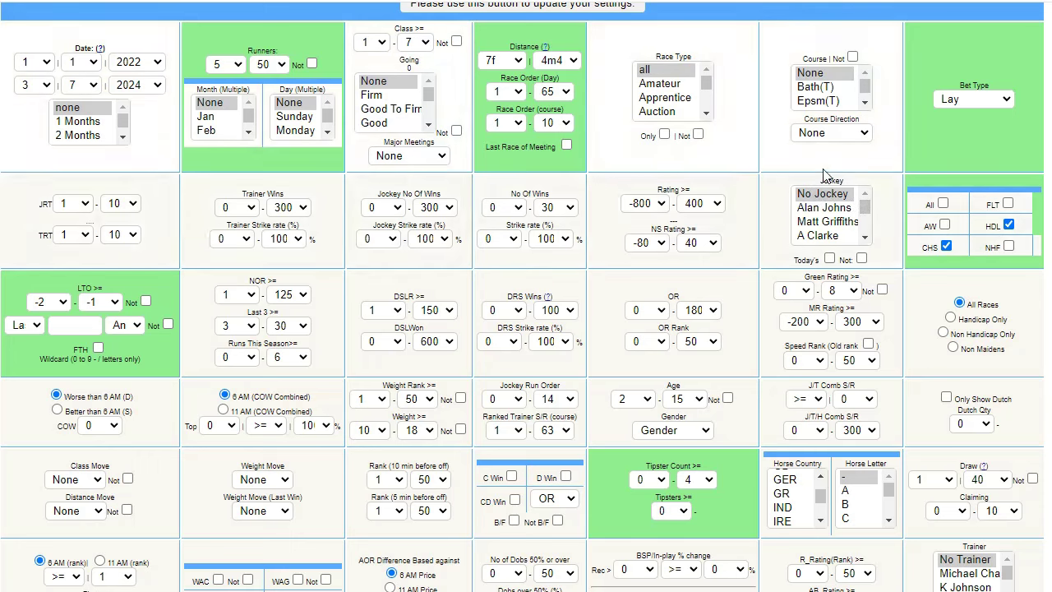
pyautogui.scroll(-7, 720, 202)
pyautogui.scroll(-1, 716, 204)
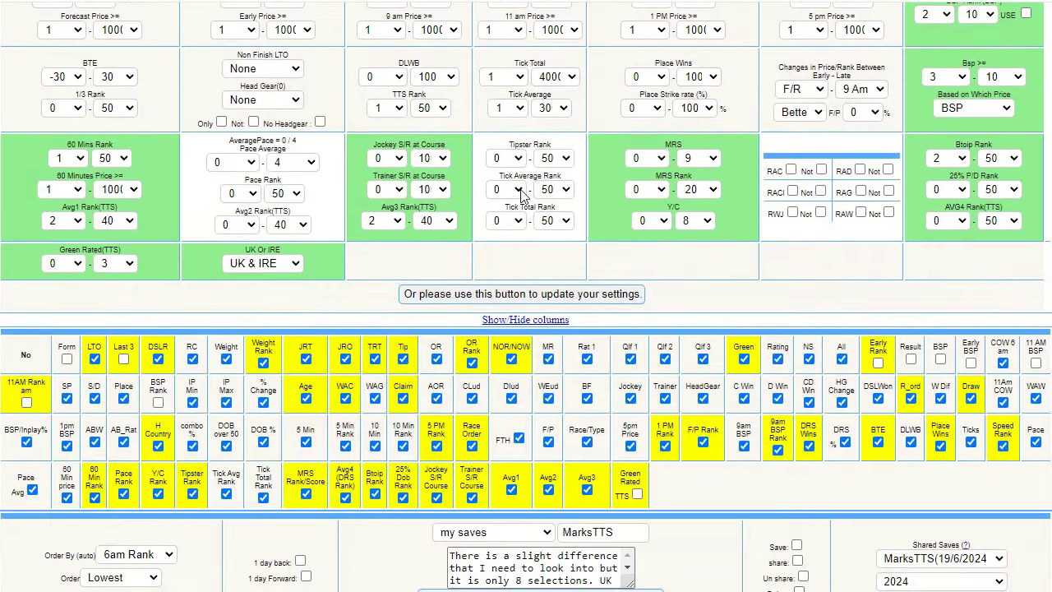
pyautogui.scroll(-12, 387, 271)
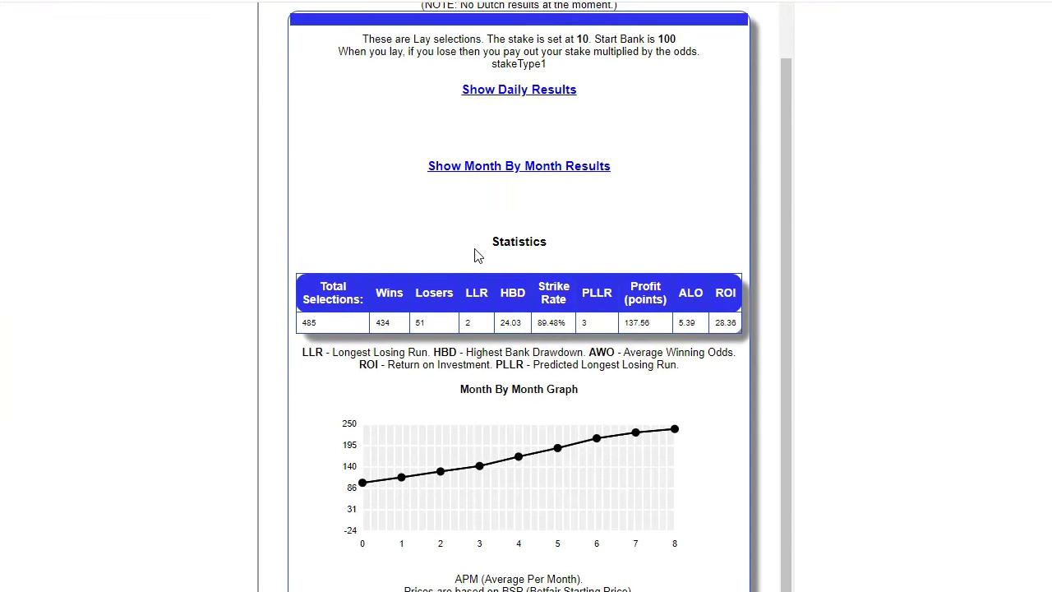
pyautogui.click(593, 174)
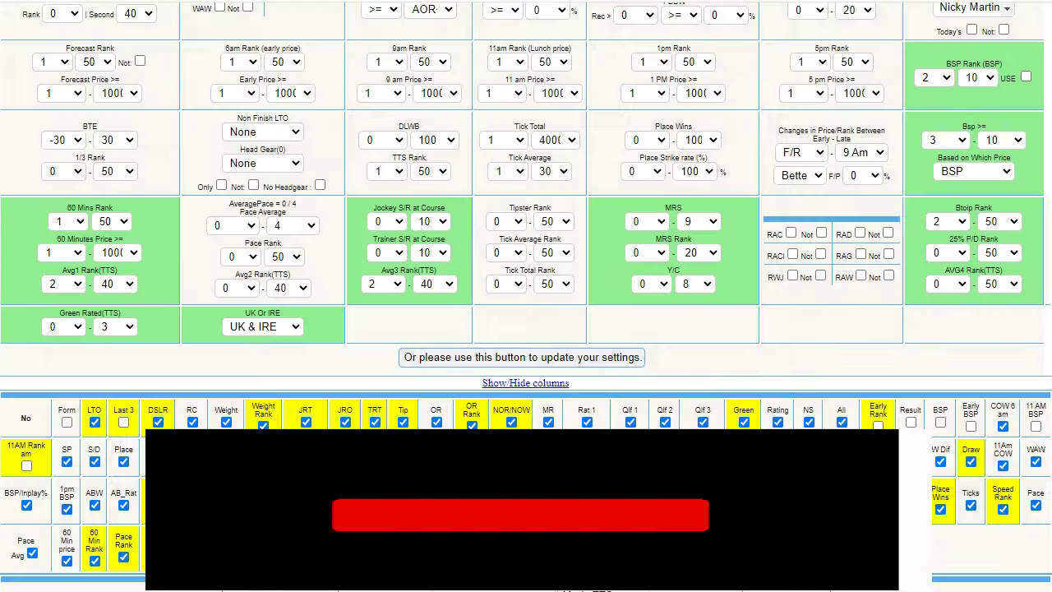
pyautogui.scroll(-2, 526, 247)
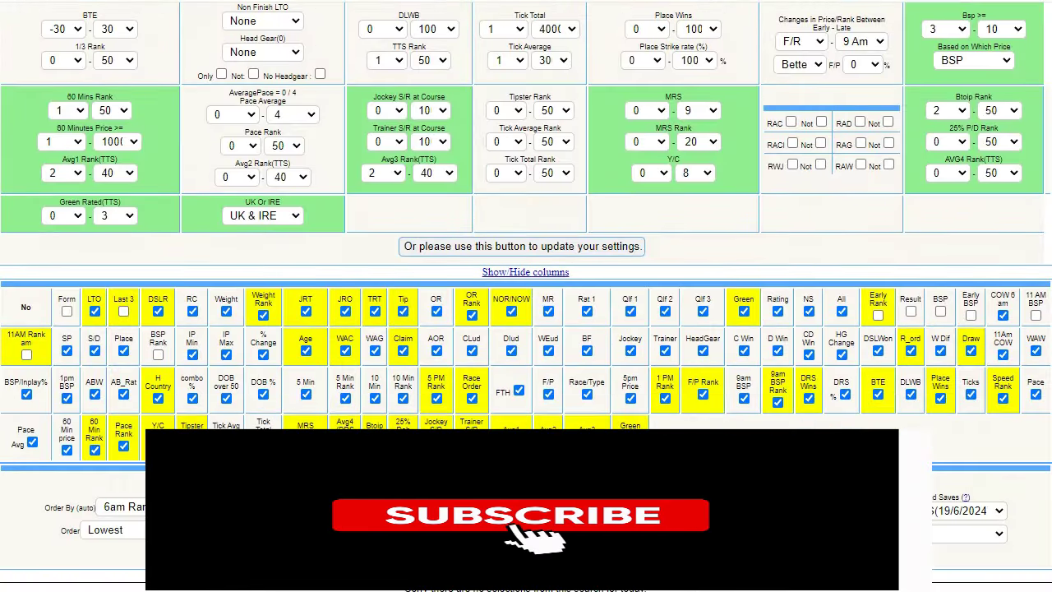
pyautogui.scroll(-2, 1045, 284)
pyautogui.scroll(1, 1045, 283)
pyautogui.scroll(4, 1045, 284)
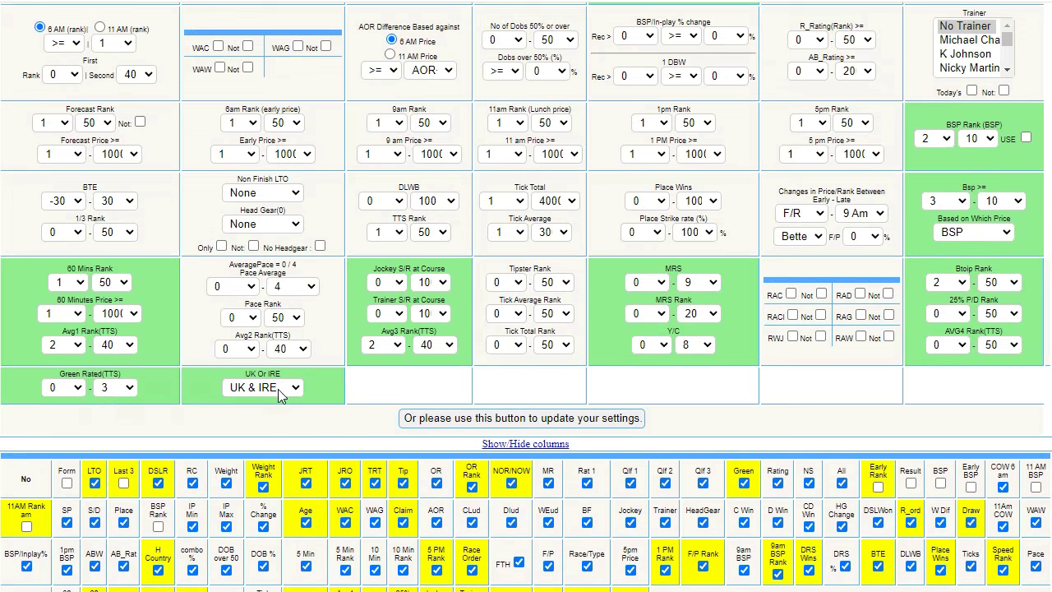
# Load the shared save "save file name(10/5/2024)" and update the settings.
pyautogui.scroll(-3, 786, 376)
pyautogui.scroll(-2, 900, 471)
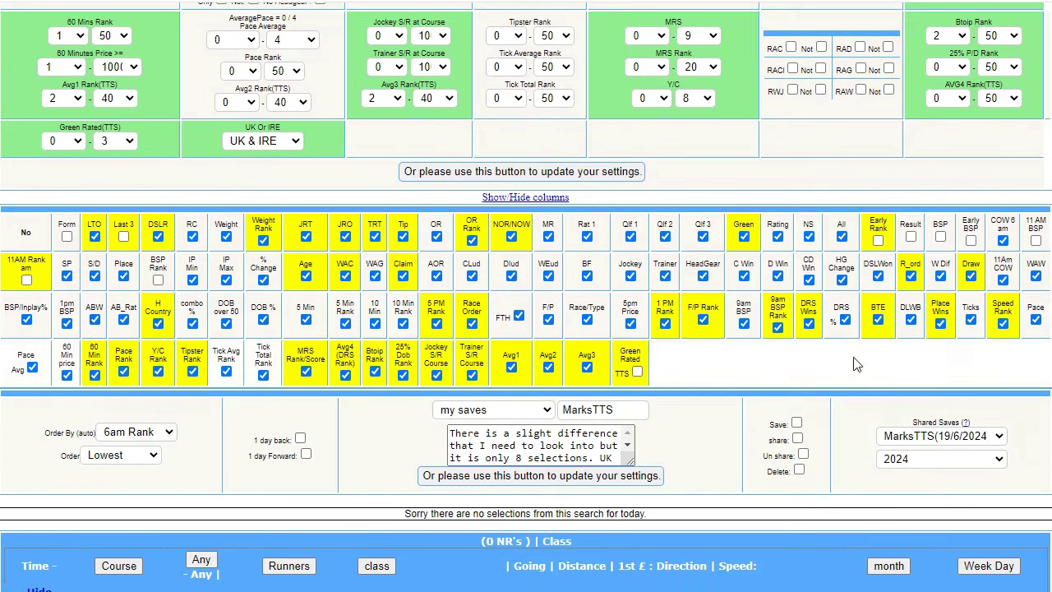
pyautogui.scroll(-2, 874, 368)
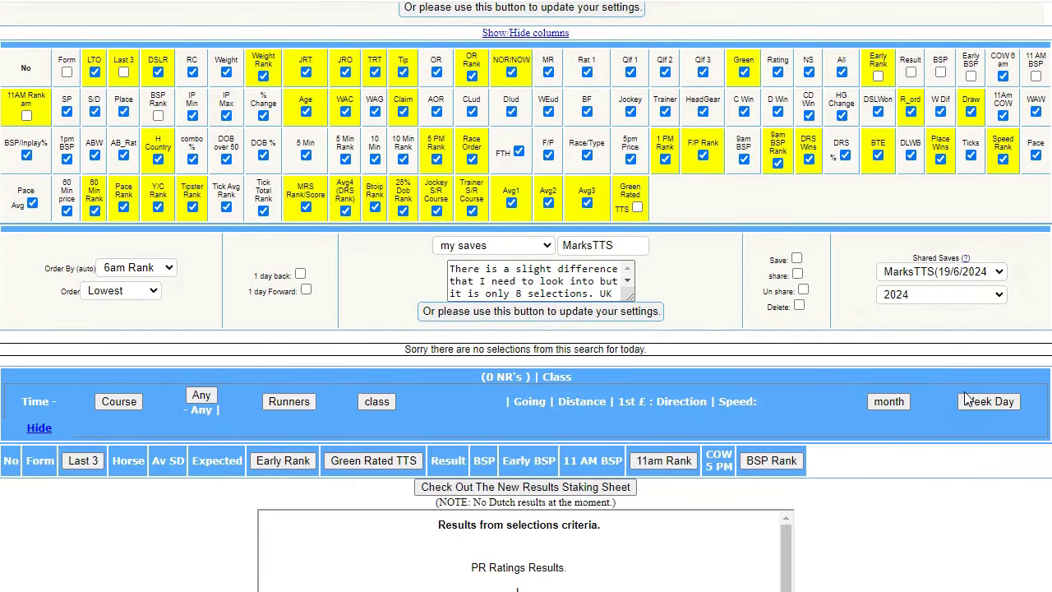
pyautogui.click(958, 272)
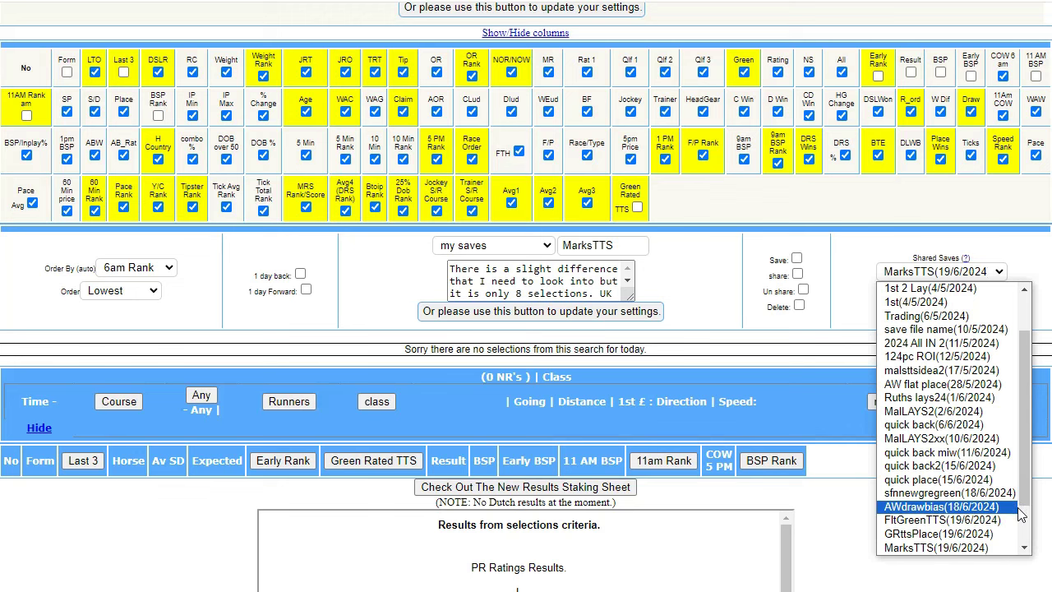
pyautogui.moveTo(1029, 504); pyautogui.dragTo(1024, 547)
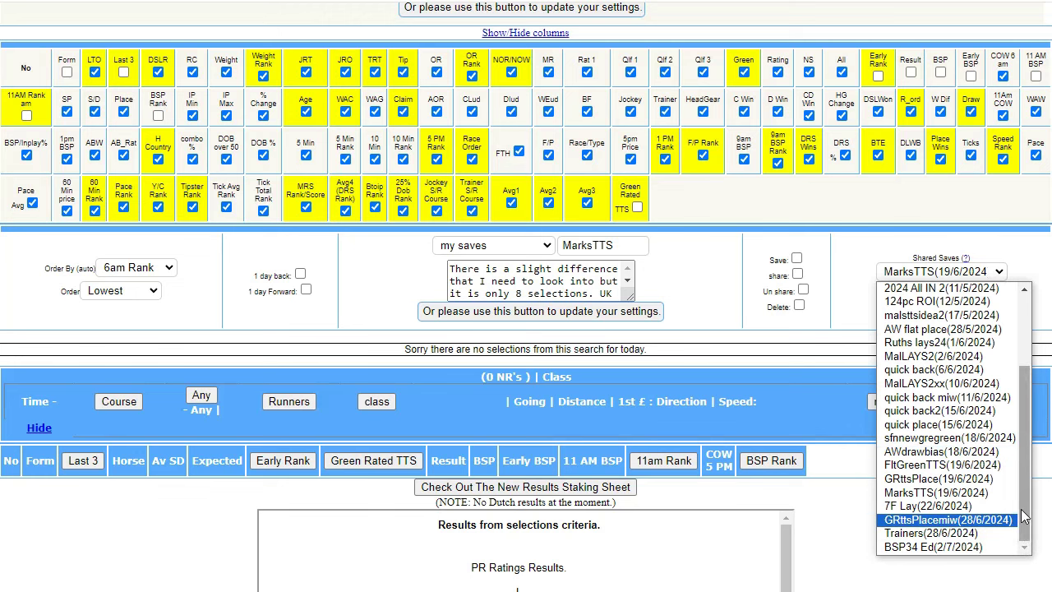
pyautogui.moveTo(1024, 513); pyautogui.dragTo(1029, 443)
pyautogui.click(959, 375)
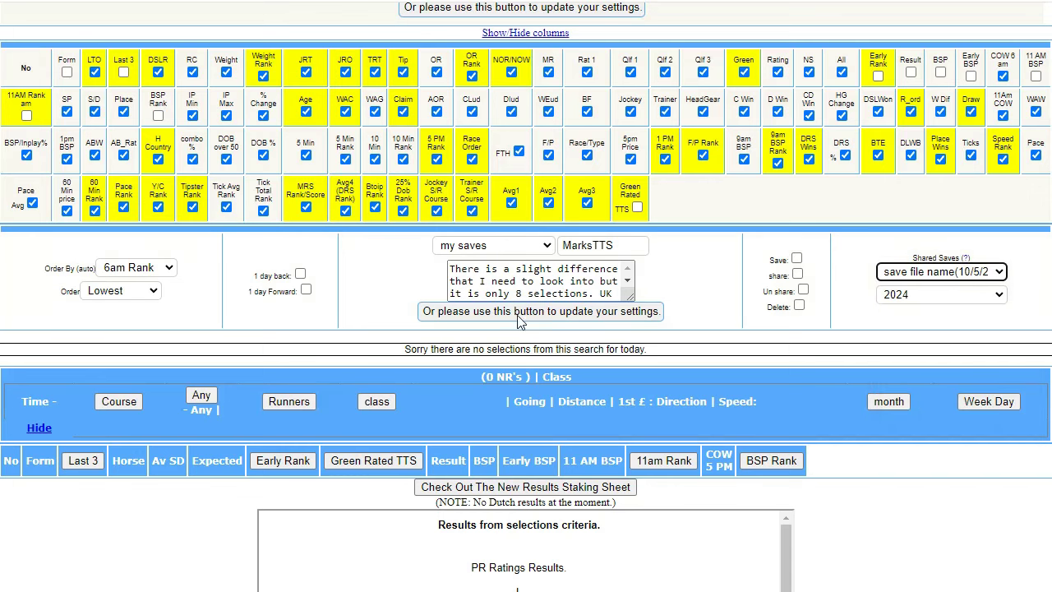
pyautogui.click(509, 355)
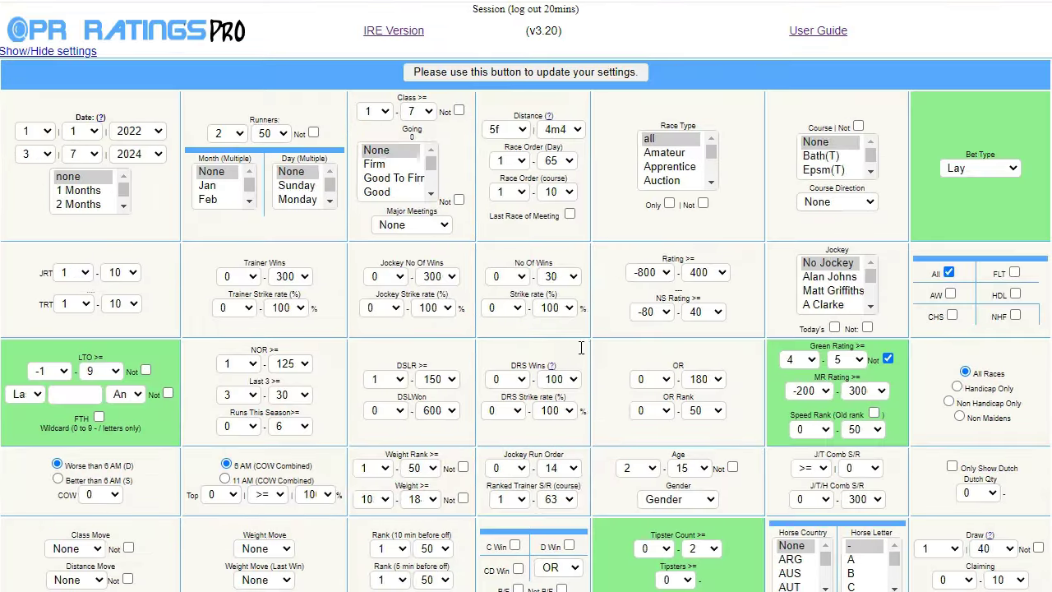
# Review the statistics and month-by-month graph of the newly loaded lay system.
pyautogui.scroll(-7, 591, 329)
pyautogui.scroll(-20, 596, 349)
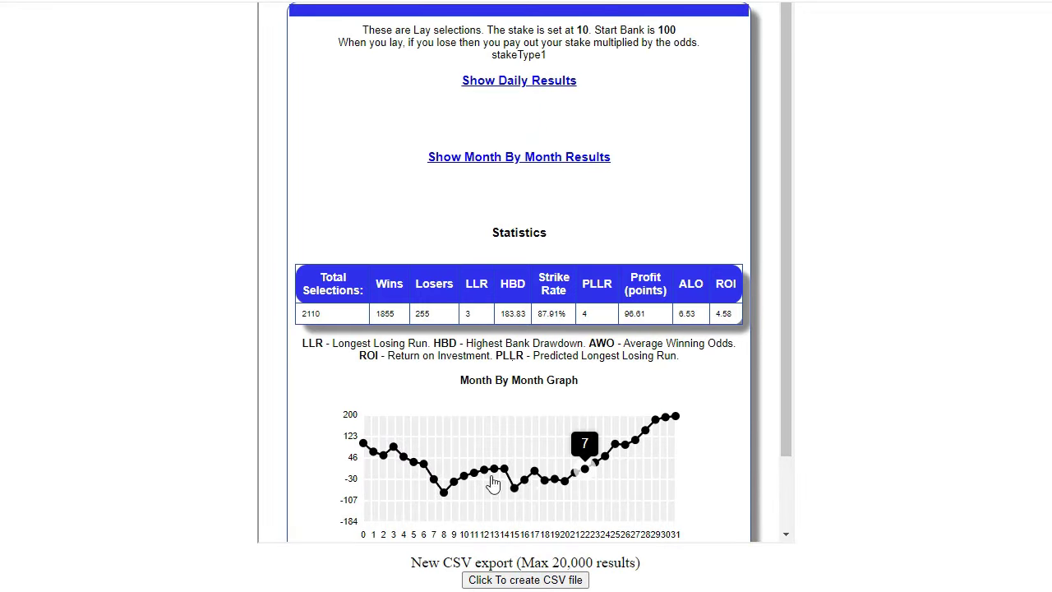
pyautogui.scroll(15, 694, 421)
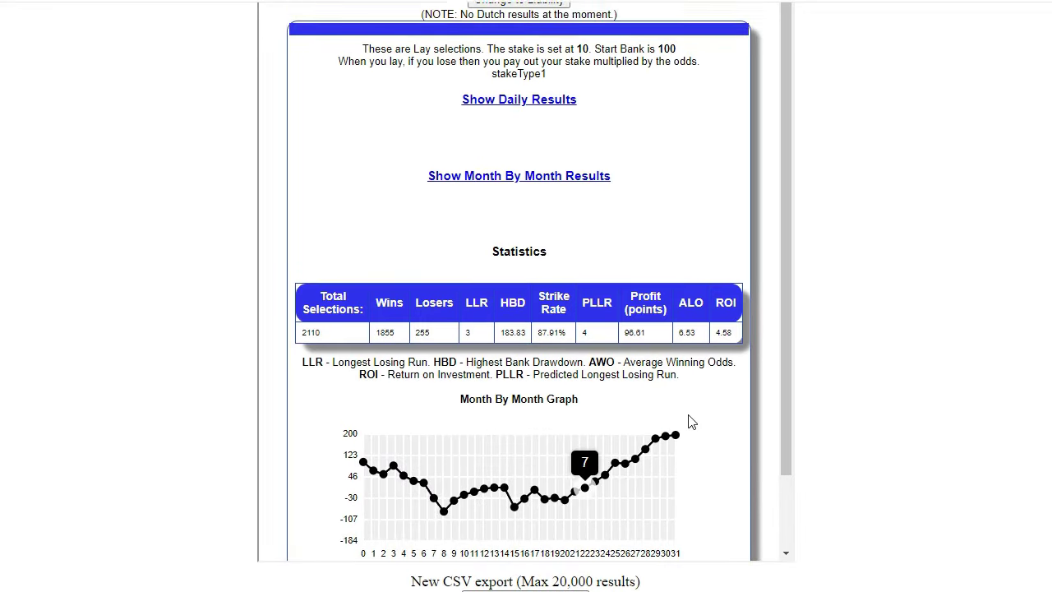
# Set the upper limit of the Bsp filter to 10 and update the settings.
pyautogui.scroll(3, 397, 376)
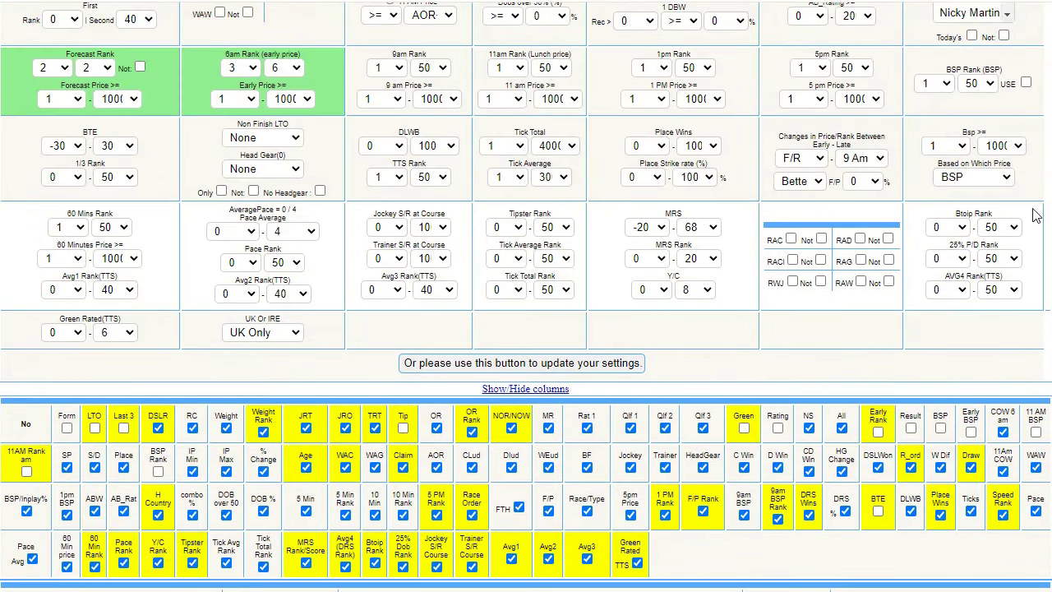
pyautogui.scroll(1, 1036, 210)
pyautogui.click(1009, 234)
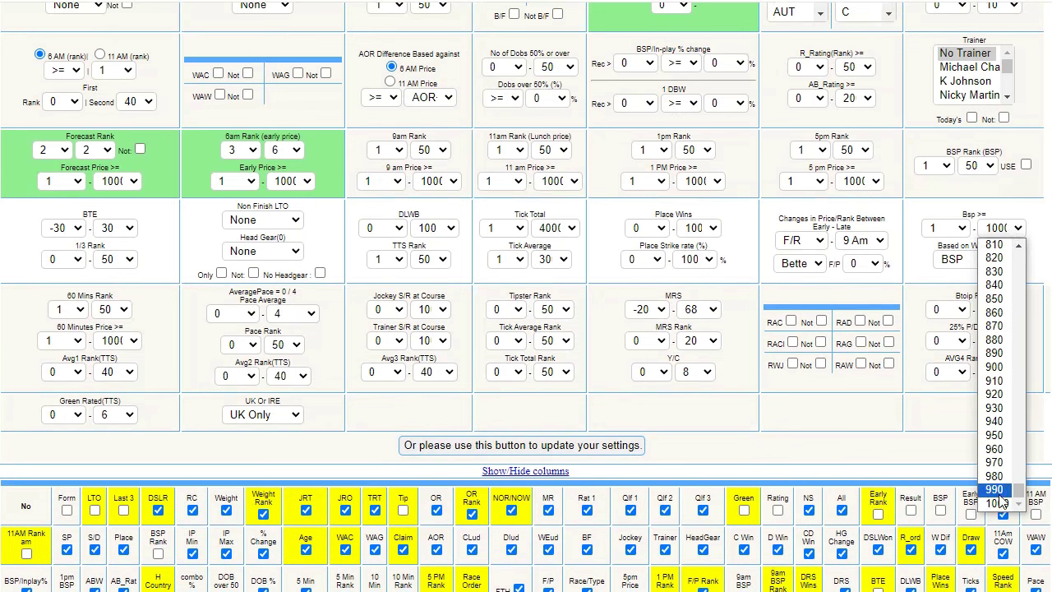
pyautogui.moveTo(1018, 498); pyautogui.dragTo(1016, 401)
pyautogui.click(993, 306)
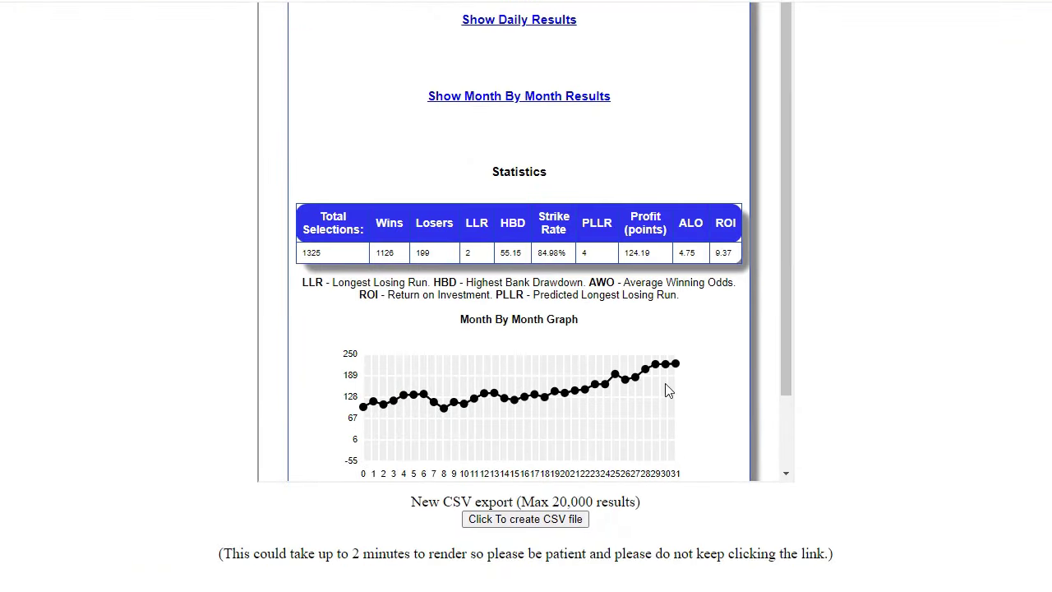
# Show the month-by-month results for the system with the Bsp limit and review them with the statistics.
pyautogui.click(522, 96)
pyautogui.scroll(-6, 623, 240)
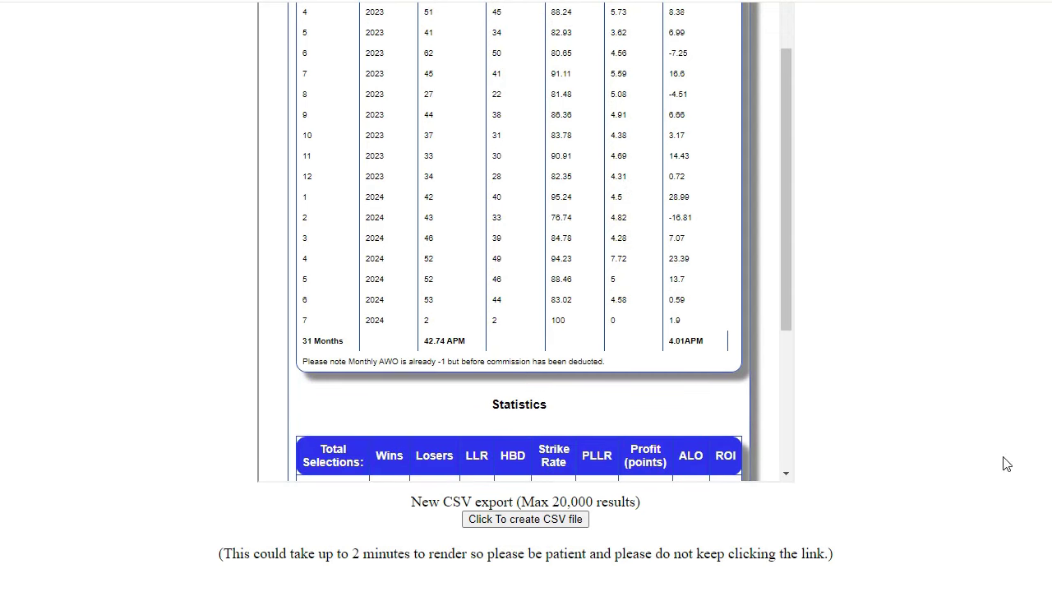
pyautogui.moveTo(779, 309); pyautogui.dragTo(780, 341)
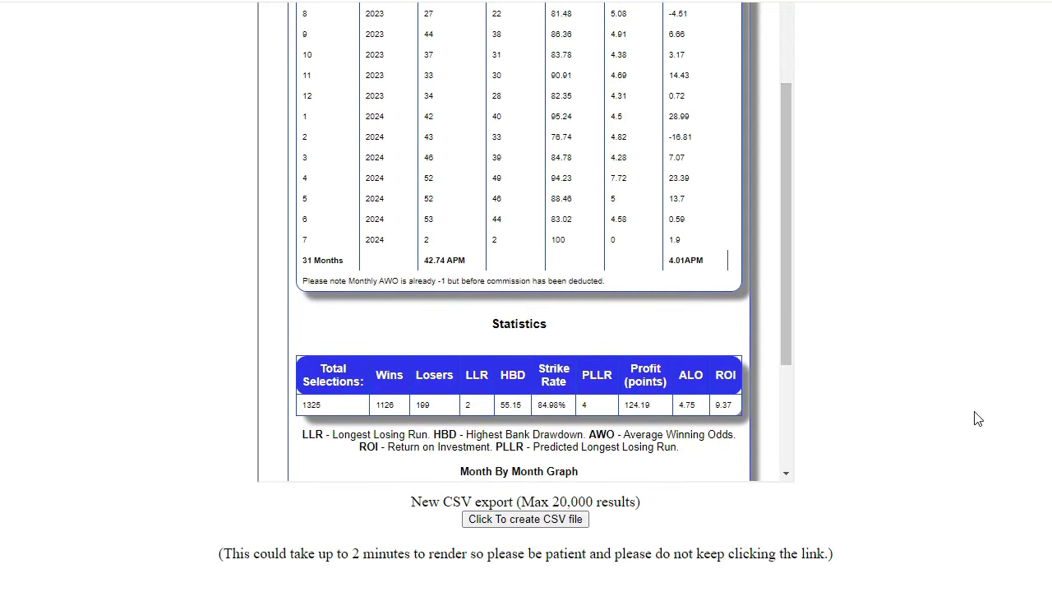
pyautogui.scroll(-1, 526, 296)
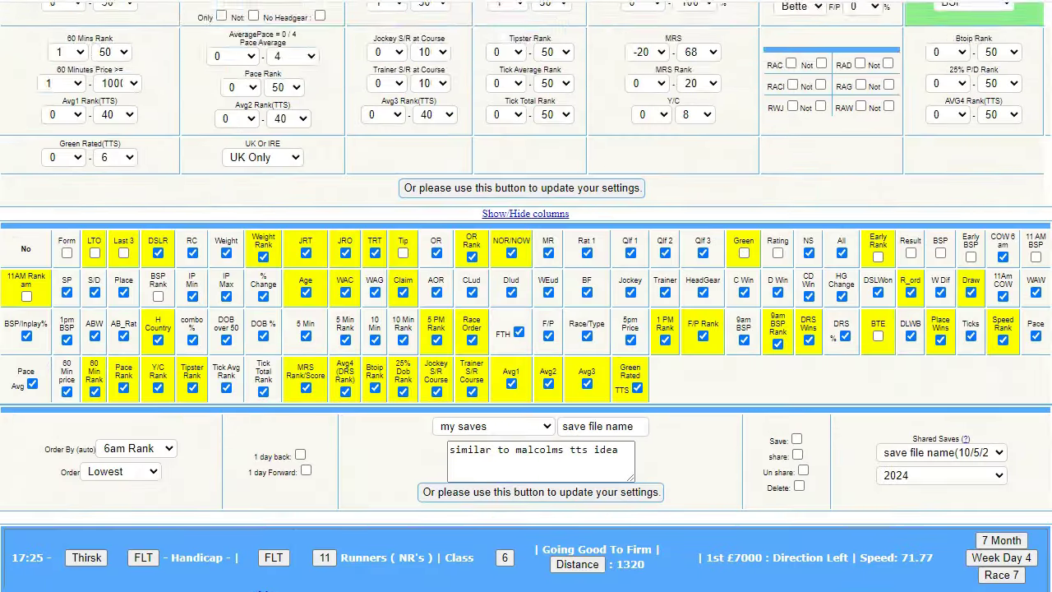
# Restrict the Day filter to selected race days, including Thursday and Saturday but not Friday, and update the settings.
pyautogui.scroll(-3, 1045, 359)
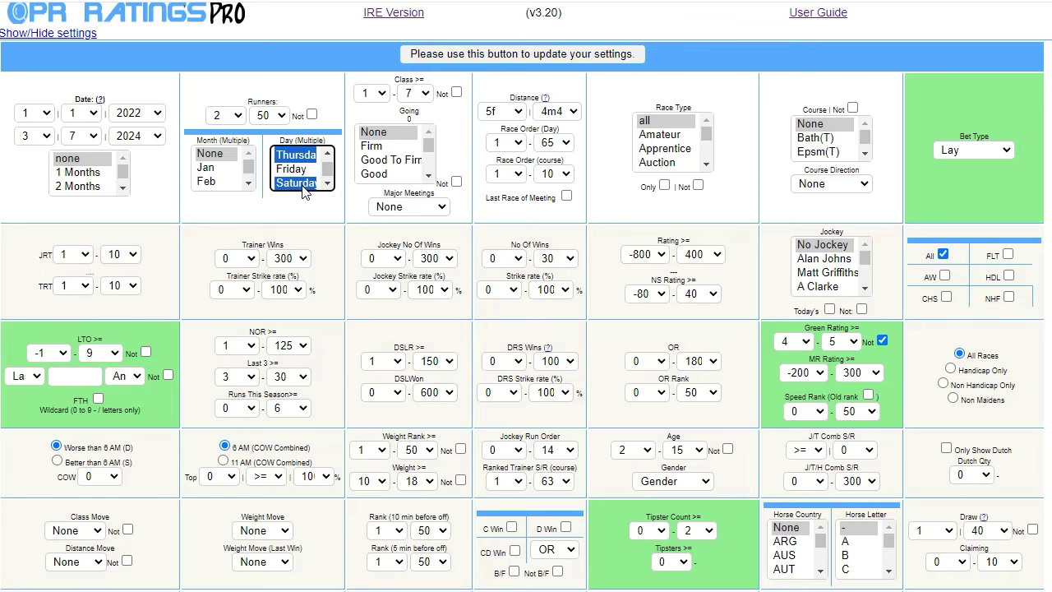
pyautogui.click(465, 62)
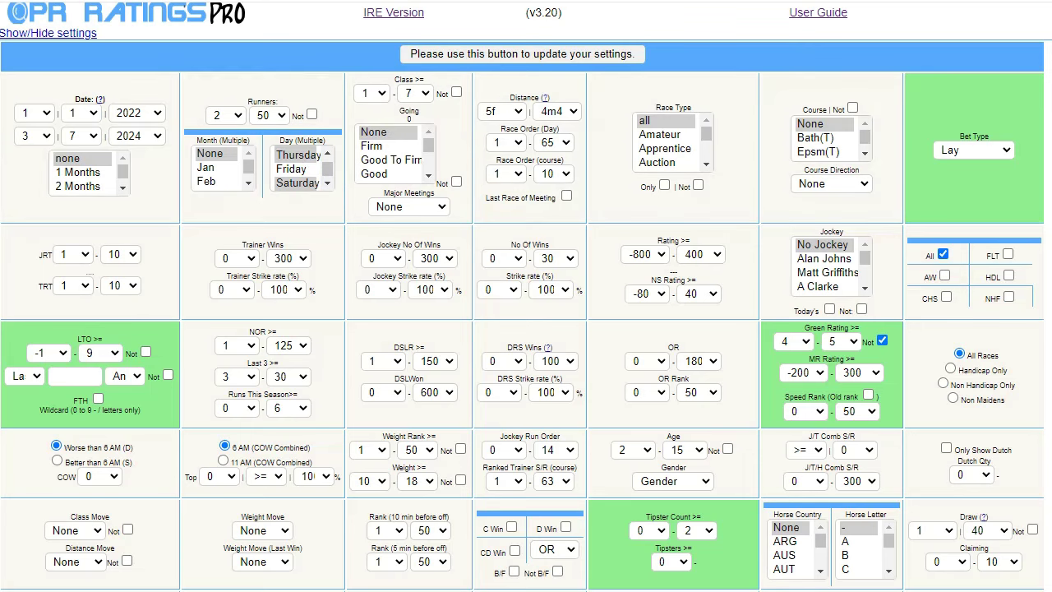
pyautogui.scroll(-15, 1033, 388)
pyautogui.scroll(-5, 1027, 403)
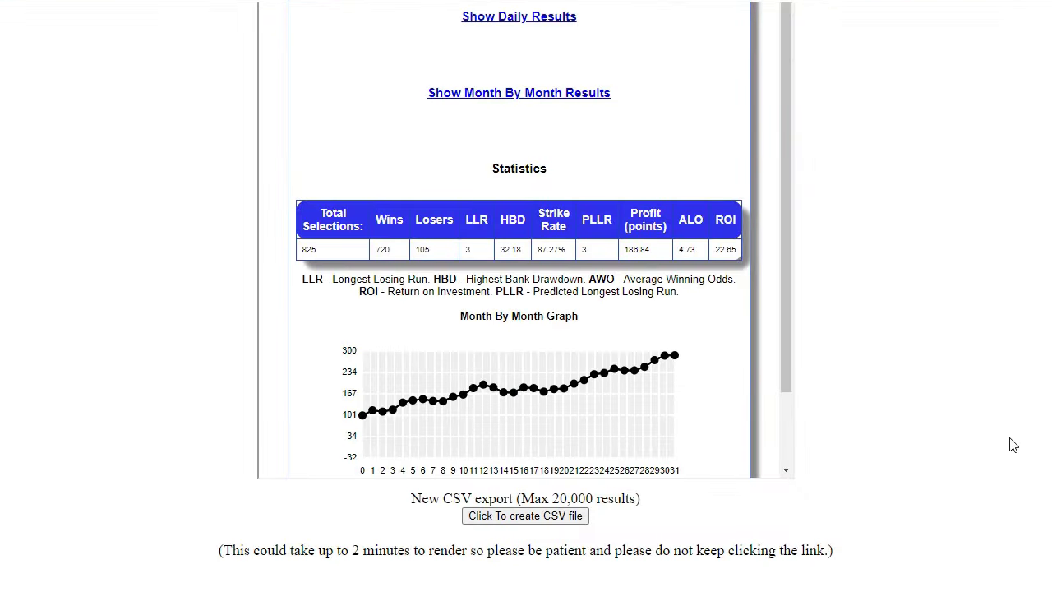
# Review the month-by-month results of the day-filtered system and examine its filter settings.
pyautogui.click(544, 93)
pyautogui.scroll(-5, 638, 227)
pyautogui.scroll(-3, 643, 226)
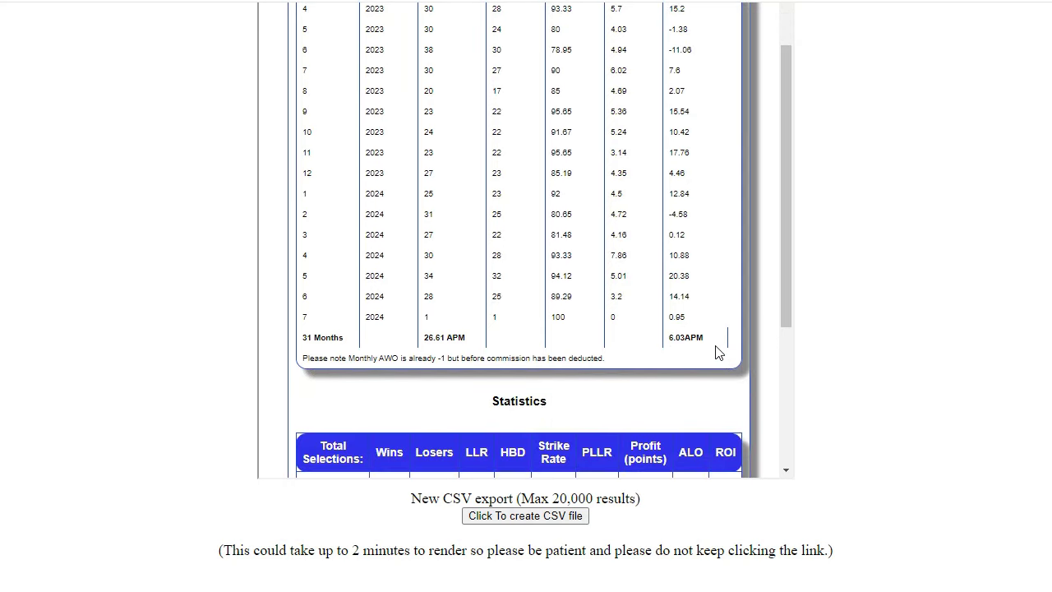
pyautogui.scroll(10, 526, 296)
pyautogui.scroll(5, 526, 296)
pyautogui.scroll(5, 526, 296)
pyautogui.scroll(1, 526, 295)
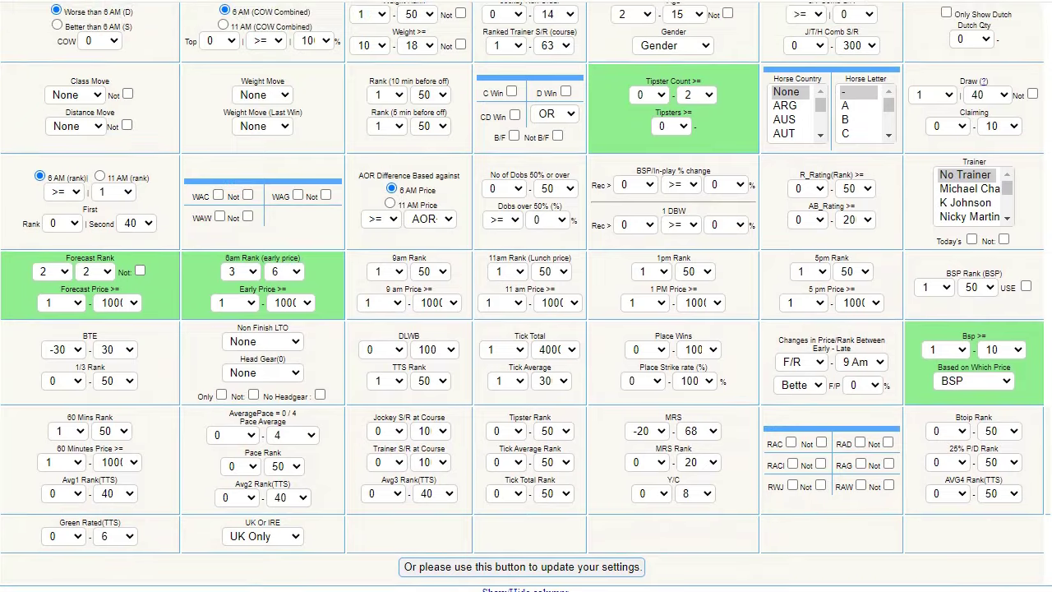
pyautogui.scroll(2, 526, 296)
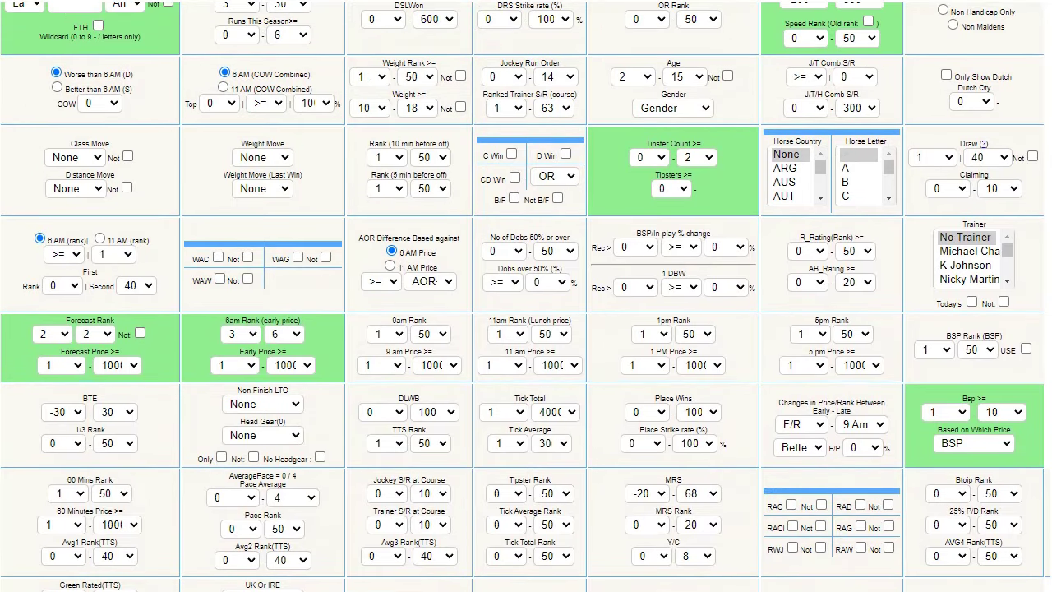
pyautogui.scroll(1, 755, 345)
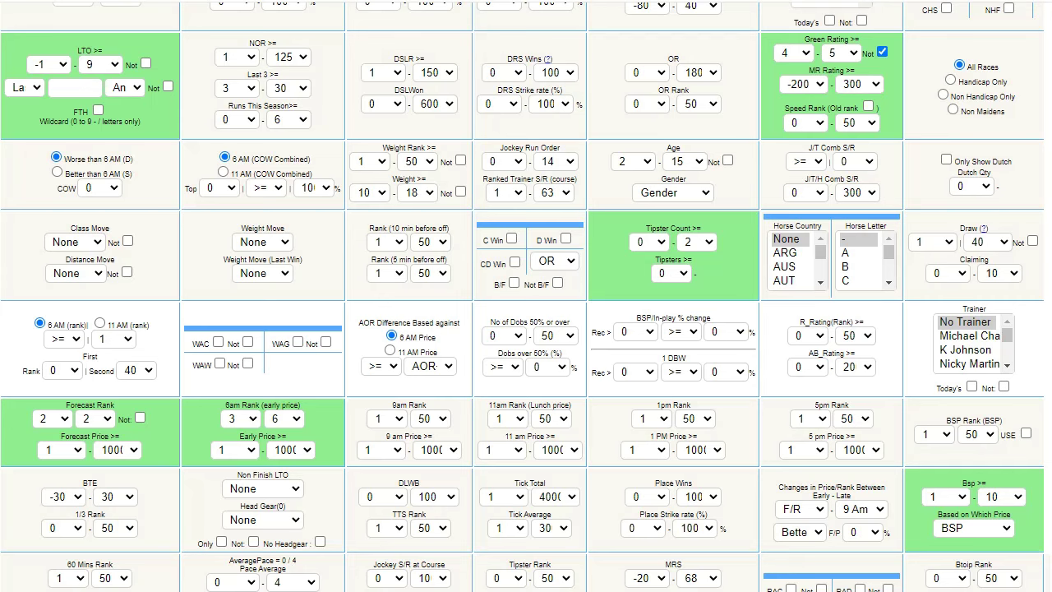
# Load the shared save "FltGreenTTS" and update the settings.
pyautogui.scroll(-10, 526, 296)
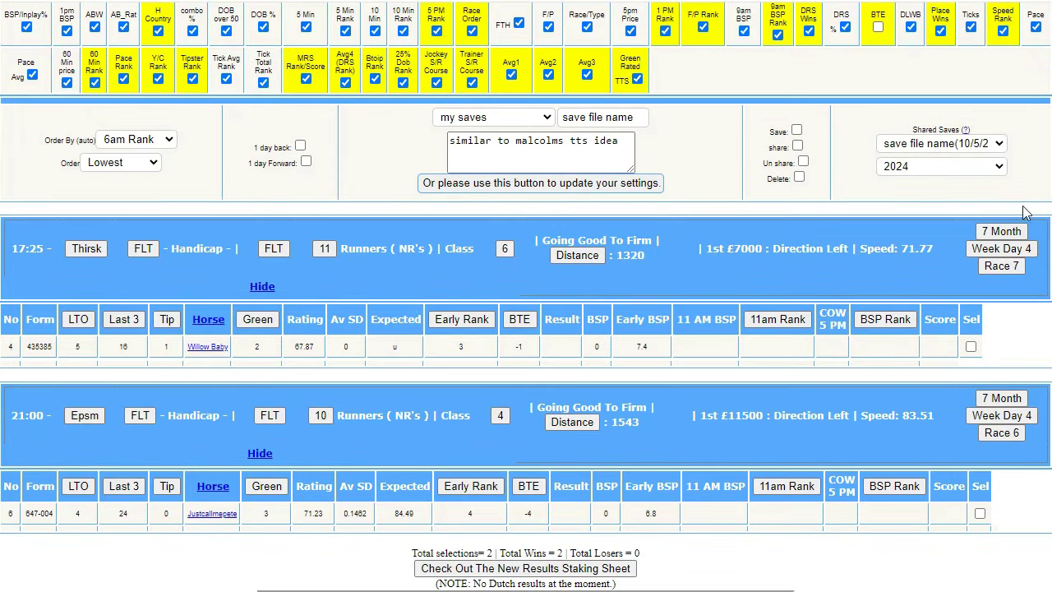
pyautogui.click(941, 144)
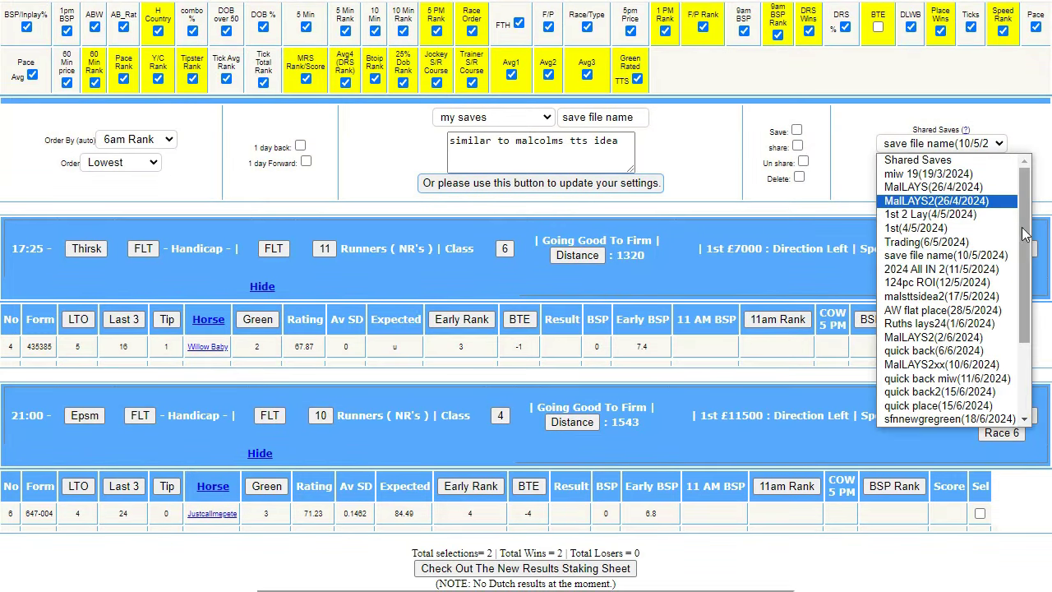
pyautogui.moveTo(1025, 261); pyautogui.dragTo(1022, 351)
pyautogui.click(942, 337)
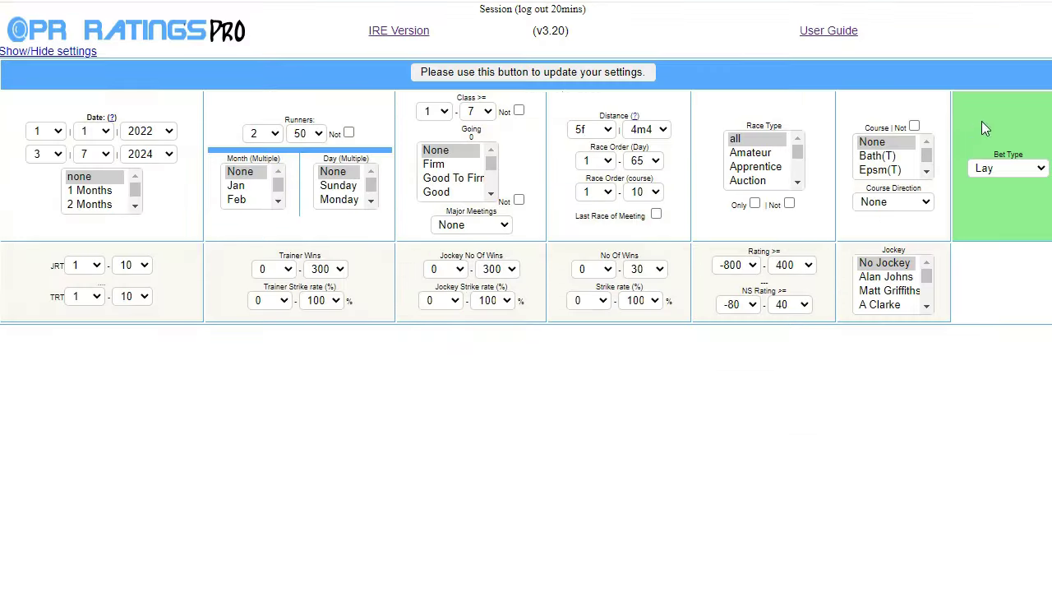
# Examine the FltGreenTTS filters, including the Green Rated(TTS) range, against the statistics and month-by-month results.
pyautogui.scroll(-3, 526, 296)
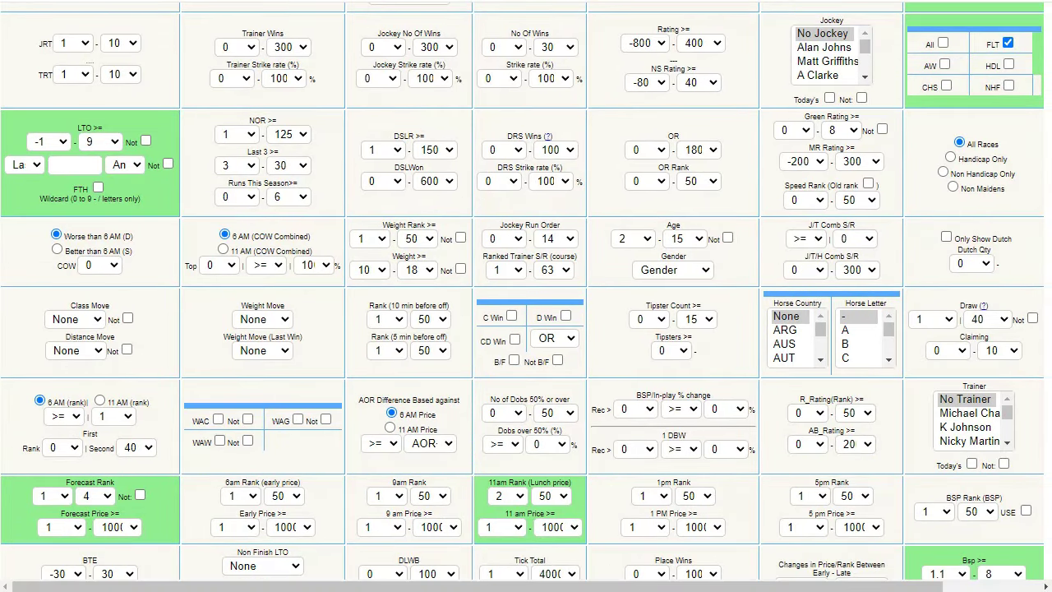
pyautogui.scroll(-20, 1029, 501)
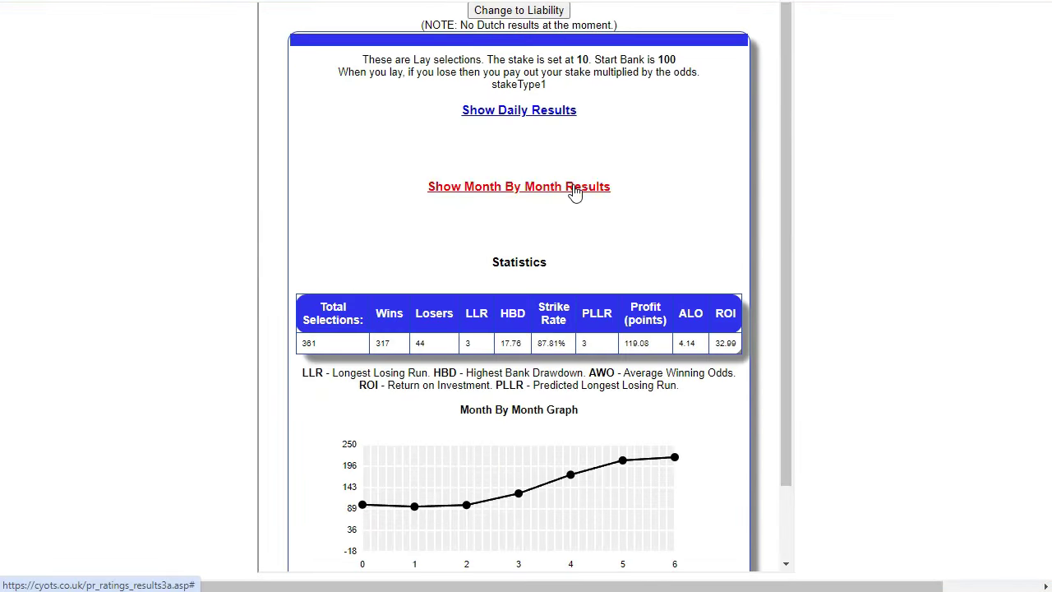
pyautogui.click(575, 191)
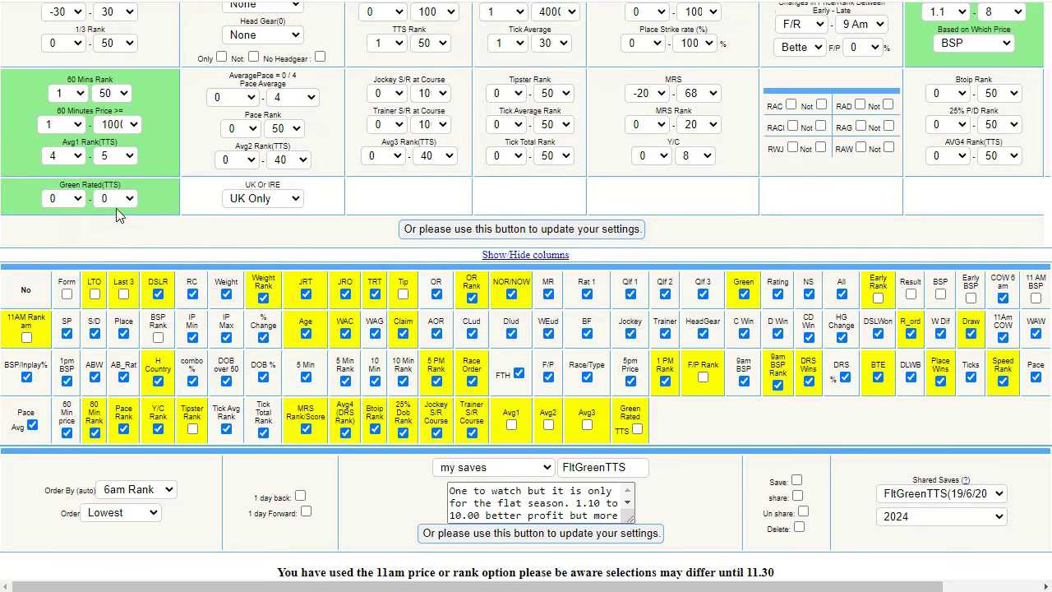
pyautogui.scroll(2, 526, 296)
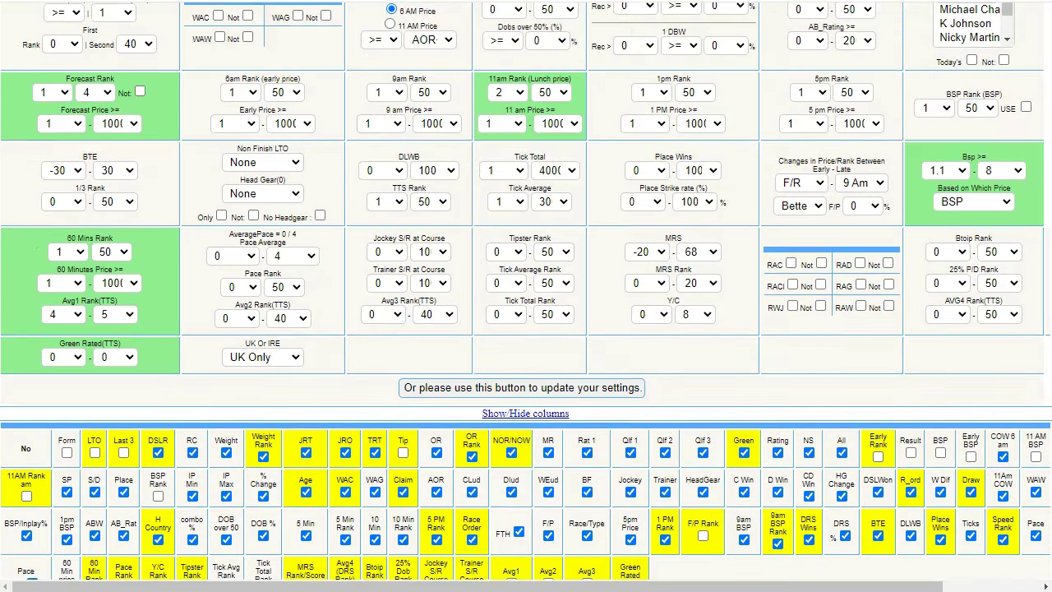
pyautogui.scroll(-20, 1028, 509)
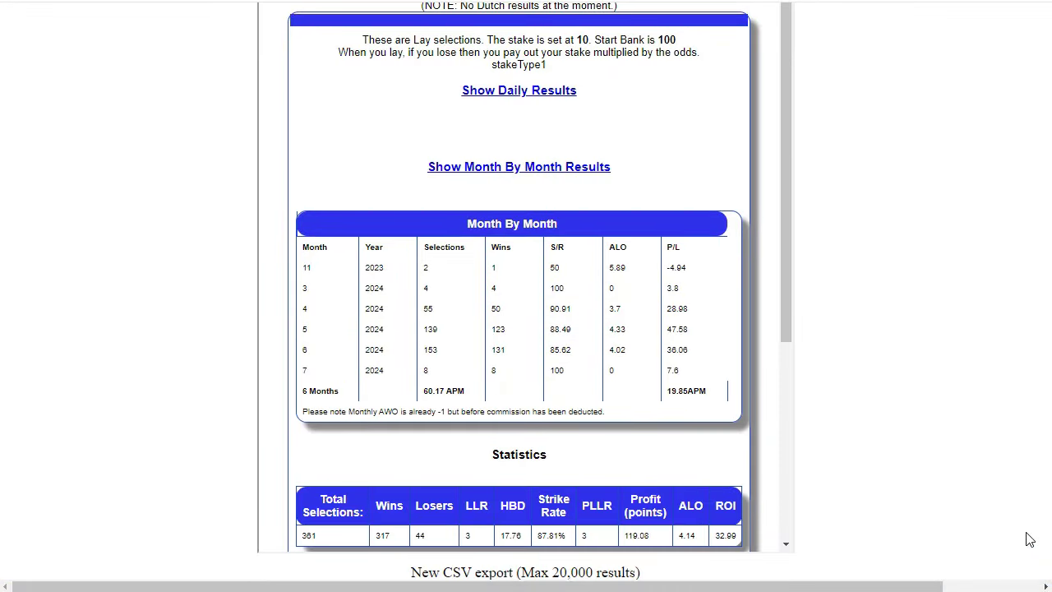
pyautogui.scroll(20, 1030, 540)
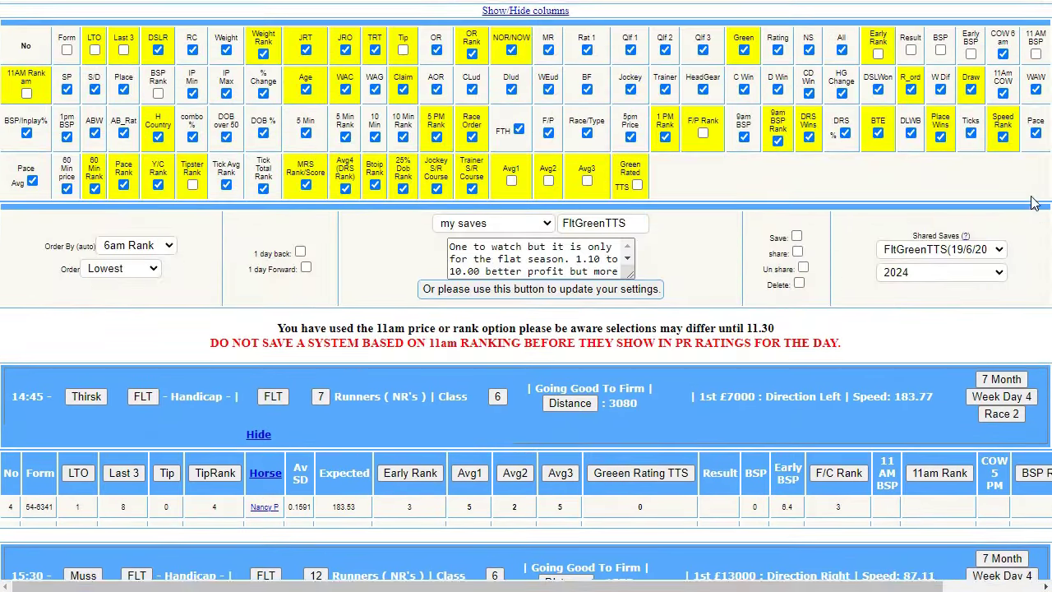
# Switch the UK Or IRE filter away from UK Only and update the settings.
pyautogui.scroll(4, 1034, 203)
pyautogui.click(283, 252)
pyautogui.click(271, 283)
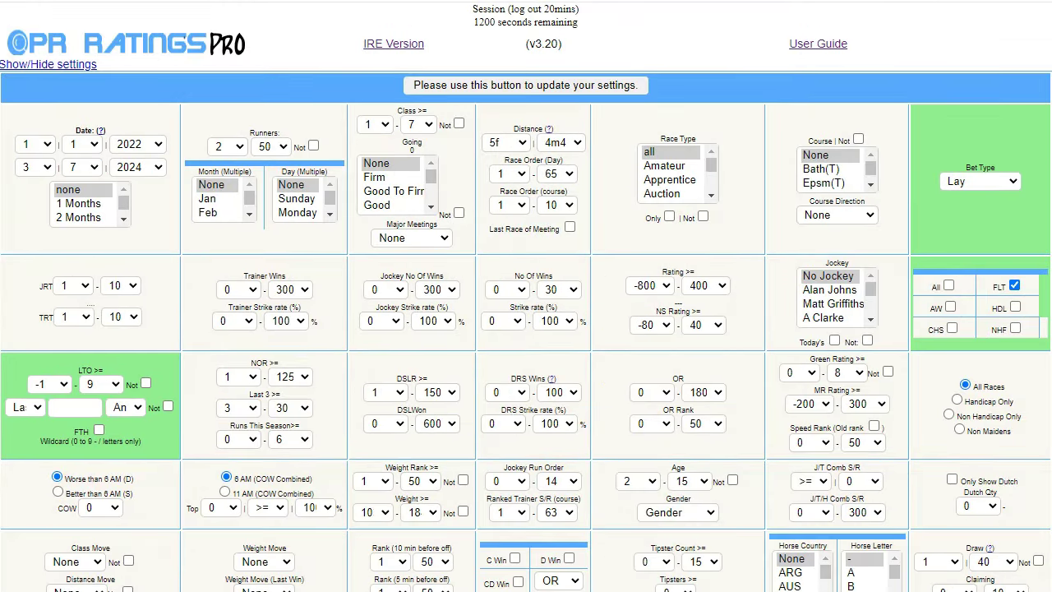
# Show the month-by-month results for the changed UK Or IRE filter and review them with the statistics.
pyautogui.scroll(-20, 1028, 528)
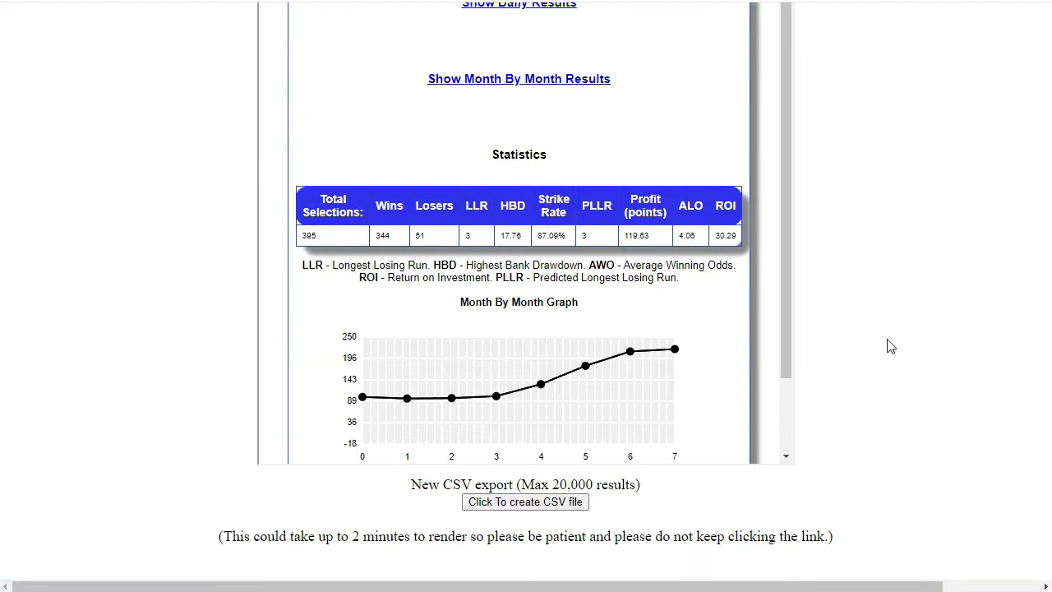
pyautogui.click(557, 81)
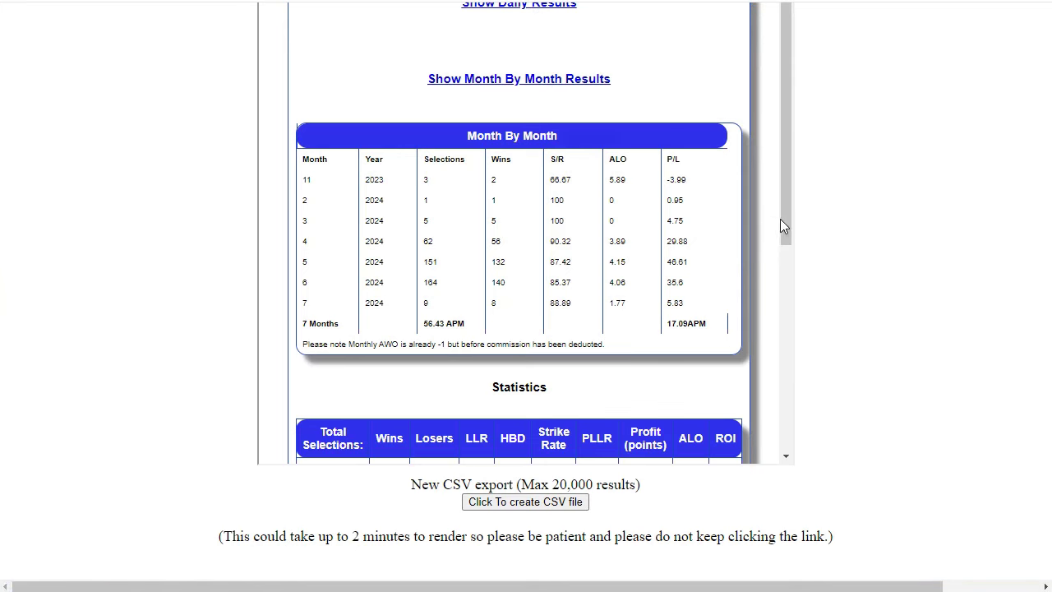
pyautogui.moveTo(782, 220); pyautogui.dragTo(777, 320)
# Review the Week Day quick analysis for FltGreenTTS from the 14:45 Thirsk race and close it.
pyautogui.scroll(20, 526, 296)
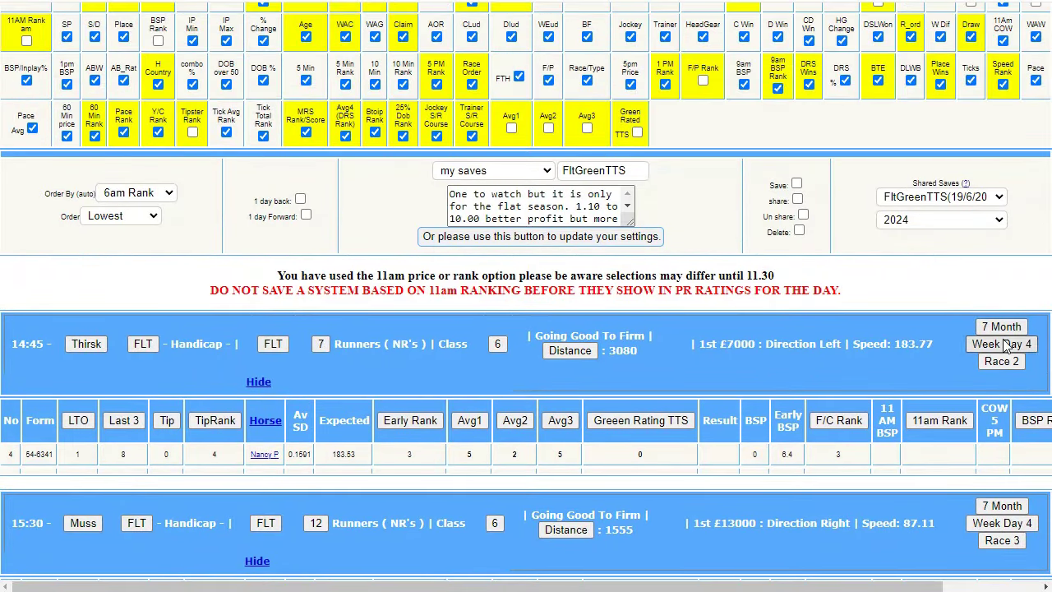
pyautogui.click(1001, 337)
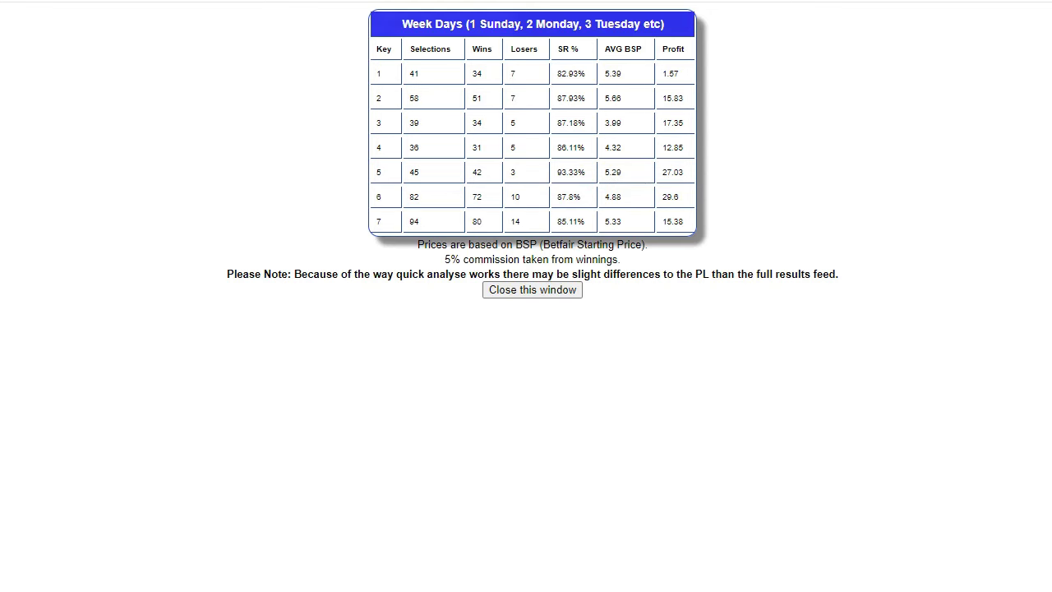
pyautogui.hotkey('ctrl', 'w')
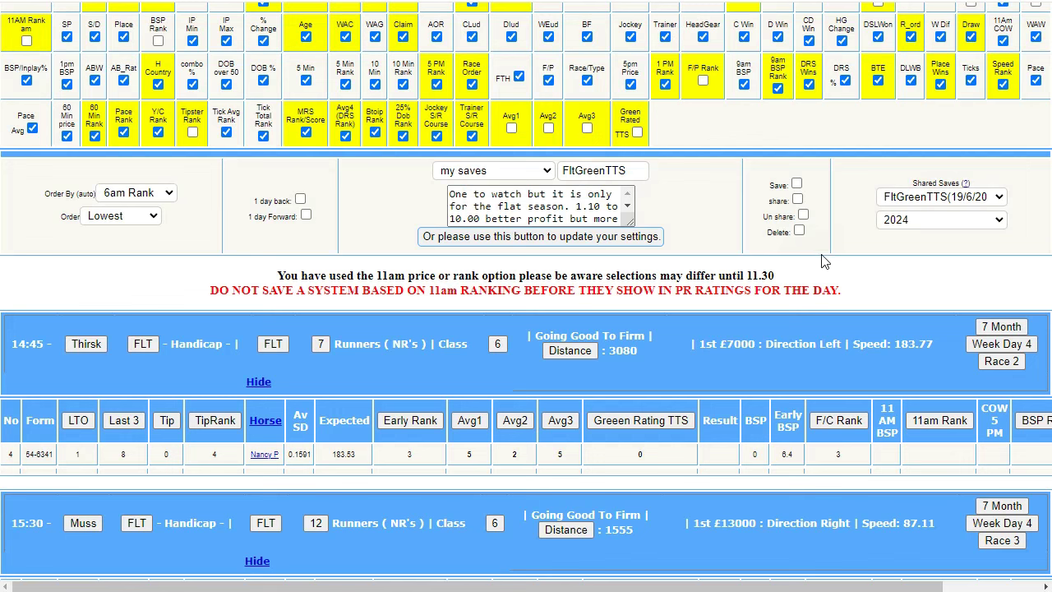